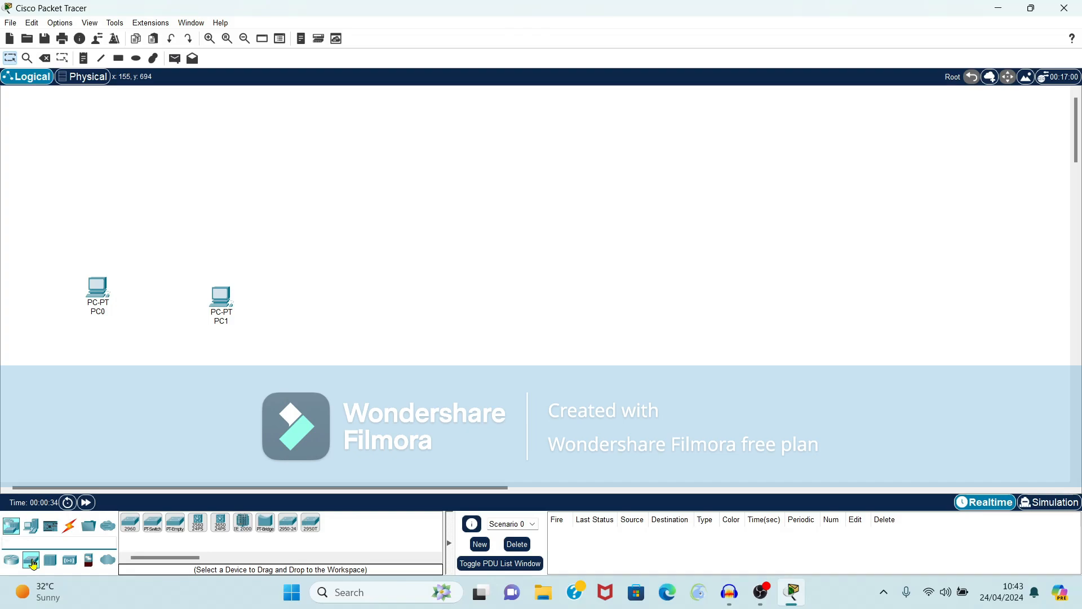
Step: Place a Switch-PT above the PCs and a Server-PT above the switch
left_click_drag(152, 522, 169, 249)
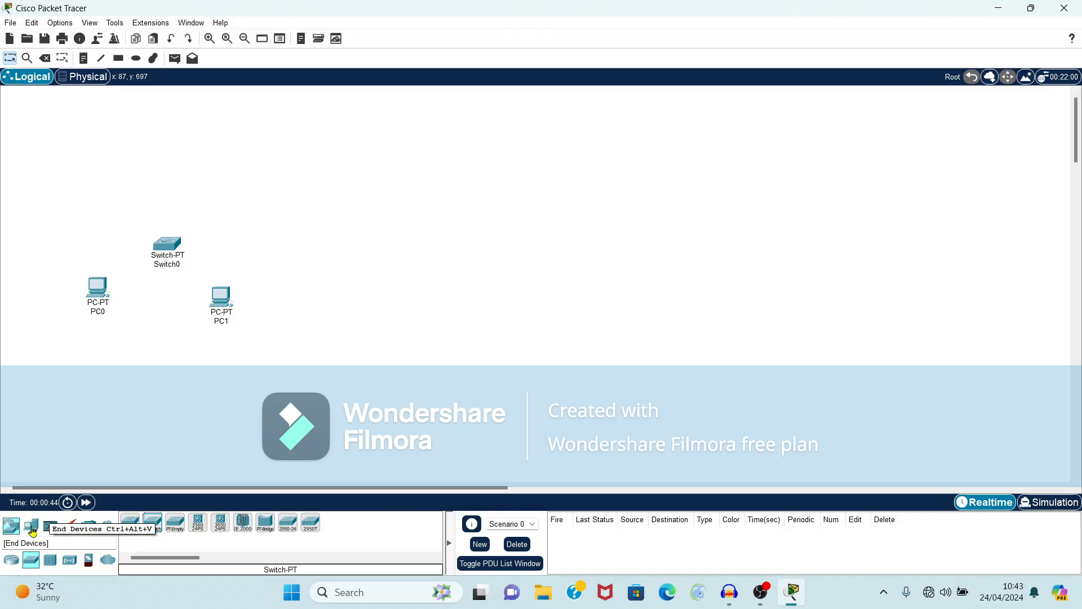
left_click(32, 532)
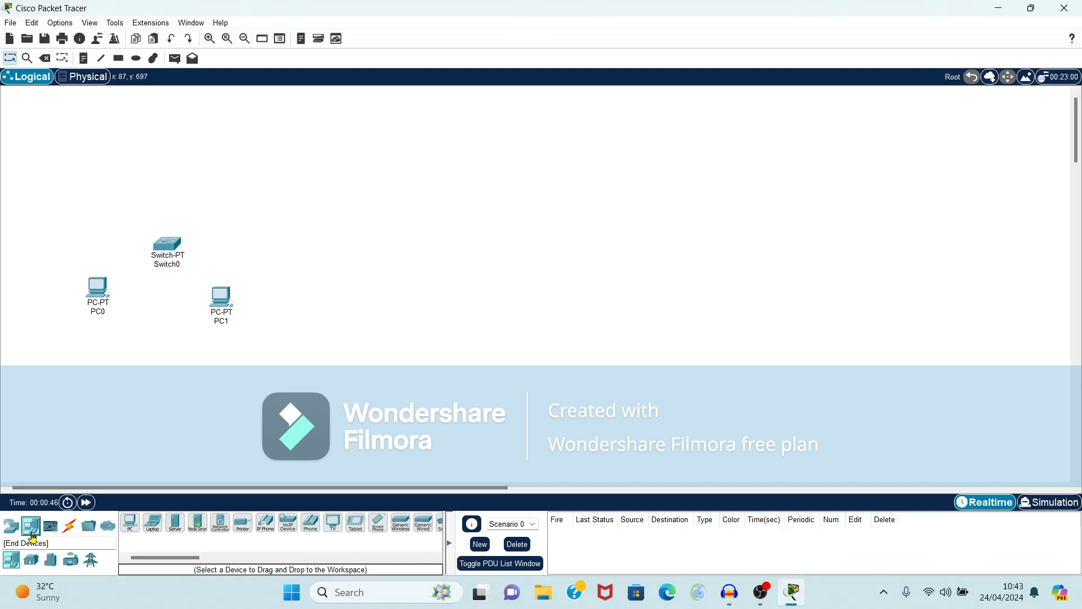
left_click(179, 529)
left_click_drag(178, 528, 189, 118)
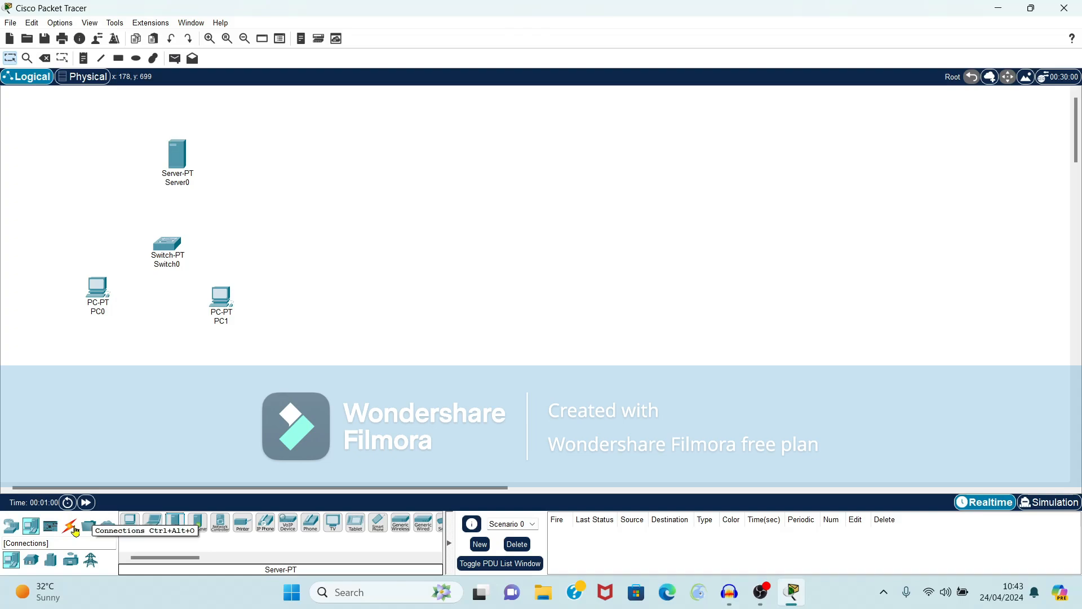
Step: Cable PC0, PC1 and Server0 to Switch0 using automatic connection type
left_click(70, 526)
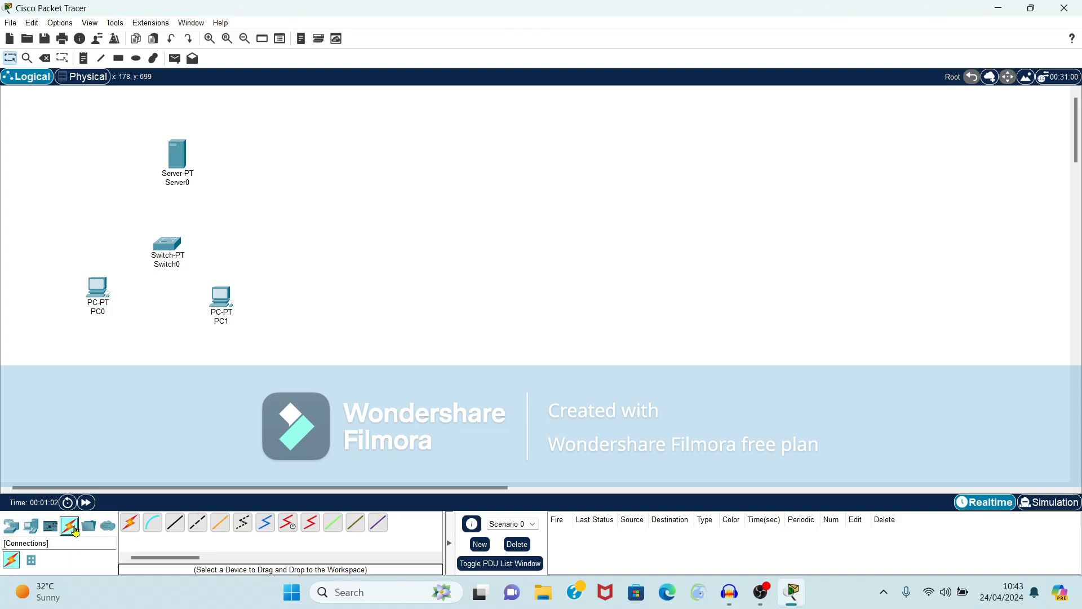
left_click(129, 526)
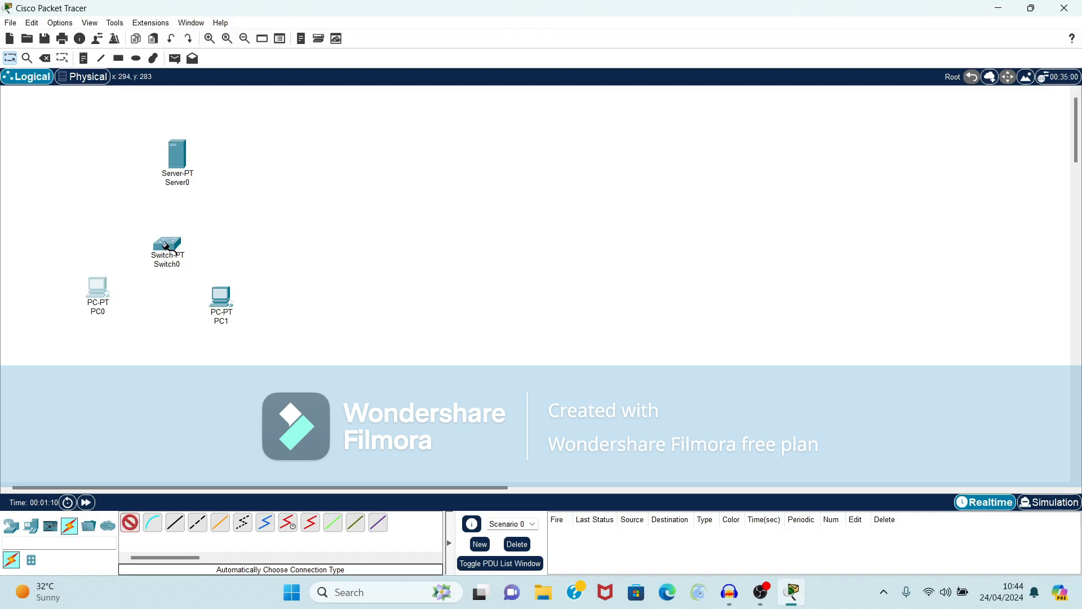
left_click(101, 287)
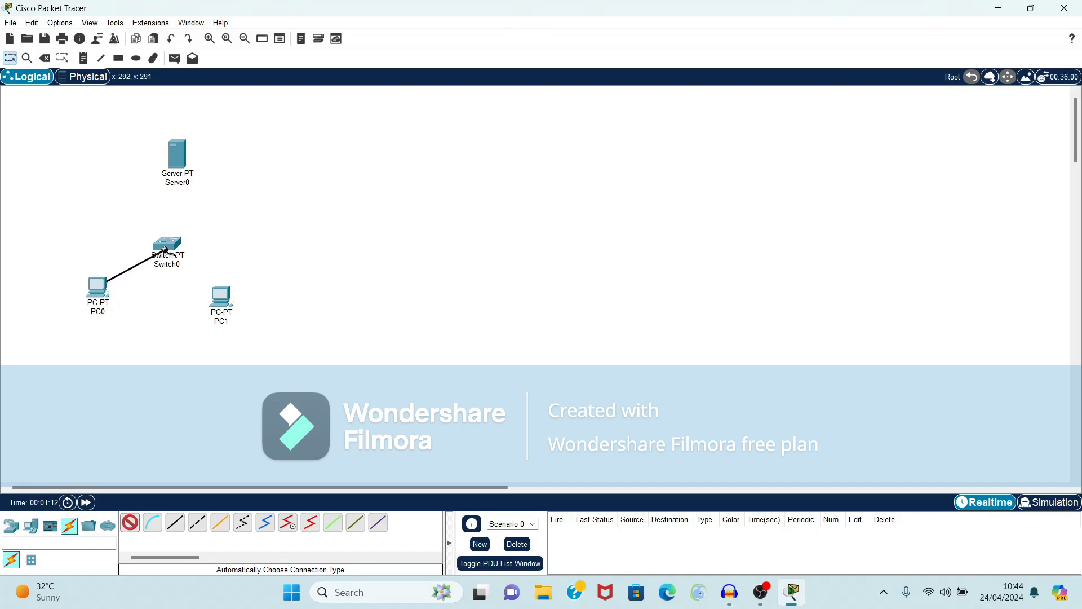
left_click(167, 243)
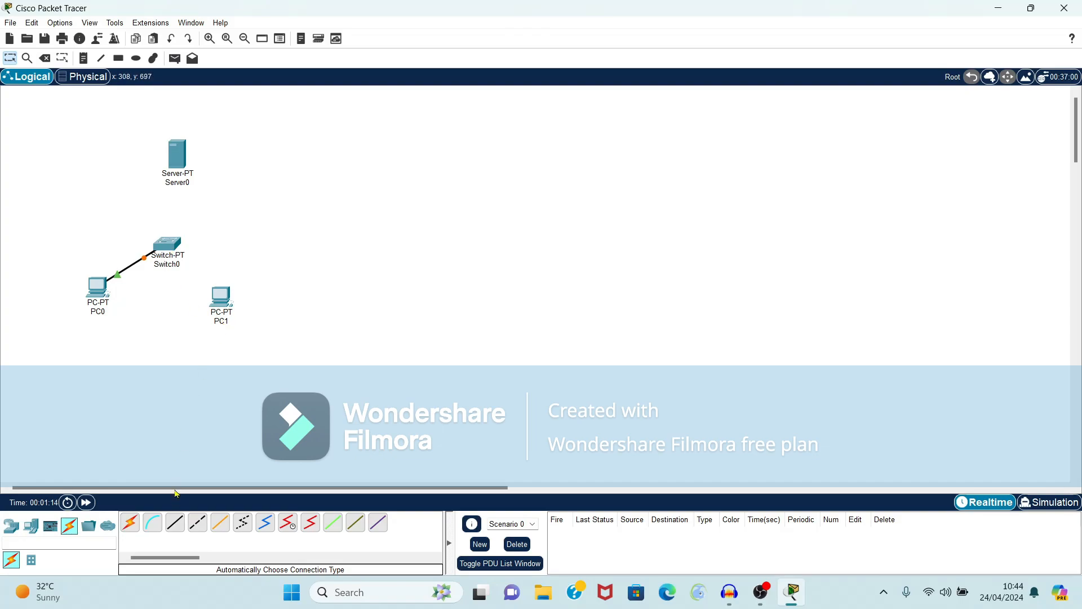
left_click(130, 523)
left_click(221, 294)
left_click(169, 244)
left_click(129, 523)
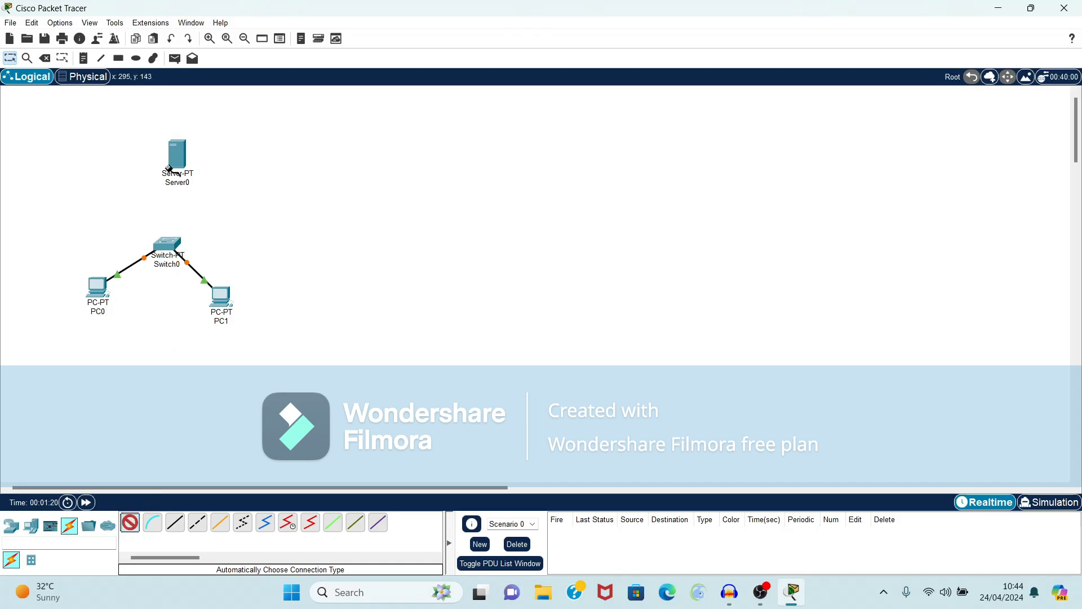
left_click(176, 161)
left_click(169, 241)
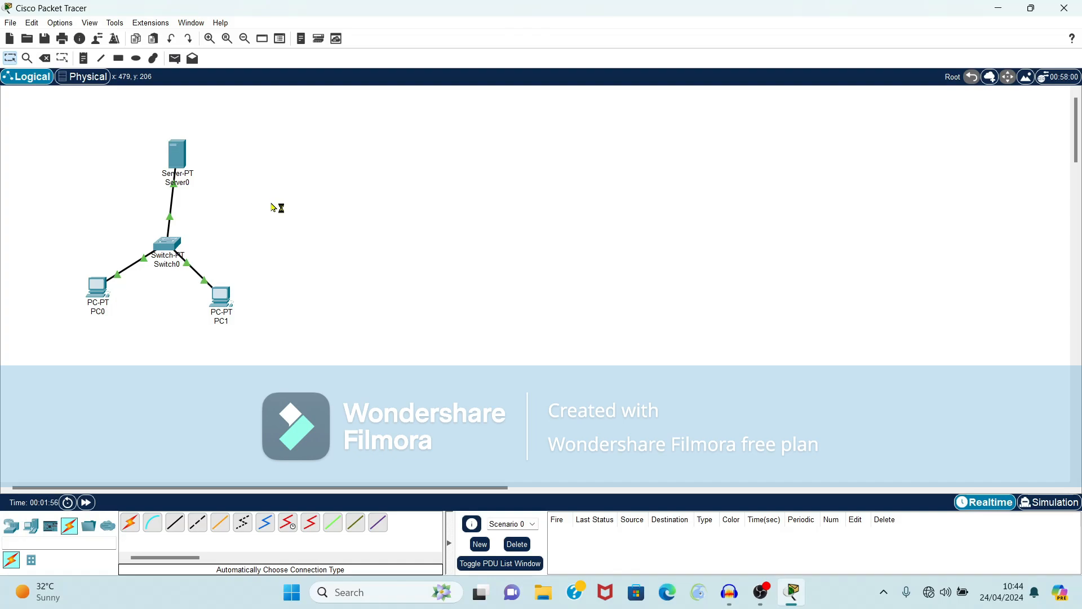
Step: Enter IPv4 address 1.0.0.1 in Server0's IP Configuration, letting the mask fill as 255.0.0.0
left_click(175, 157)
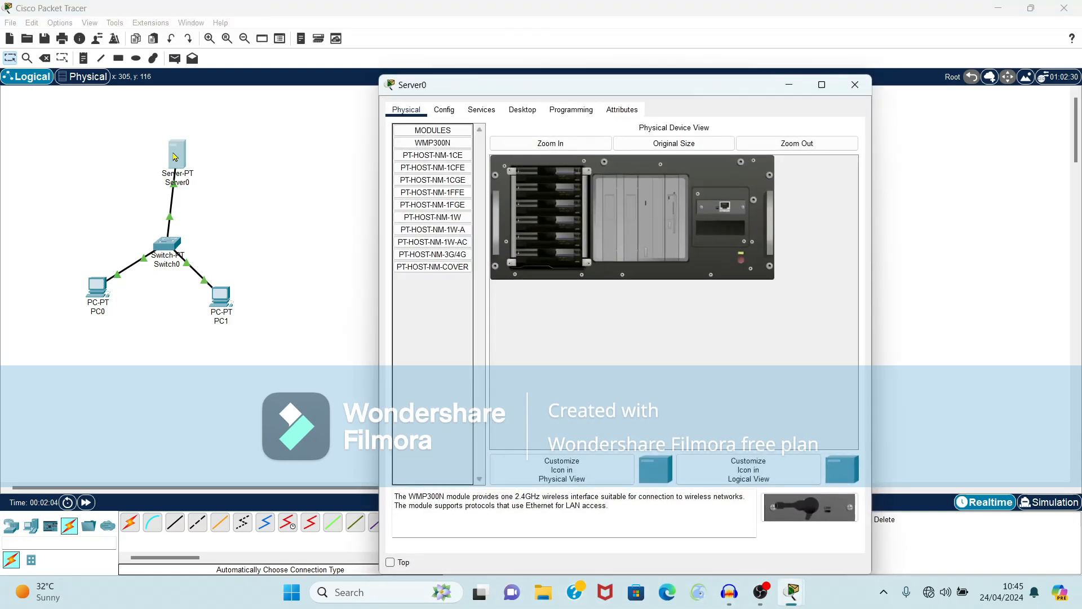
left_click(444, 109)
left_click(519, 110)
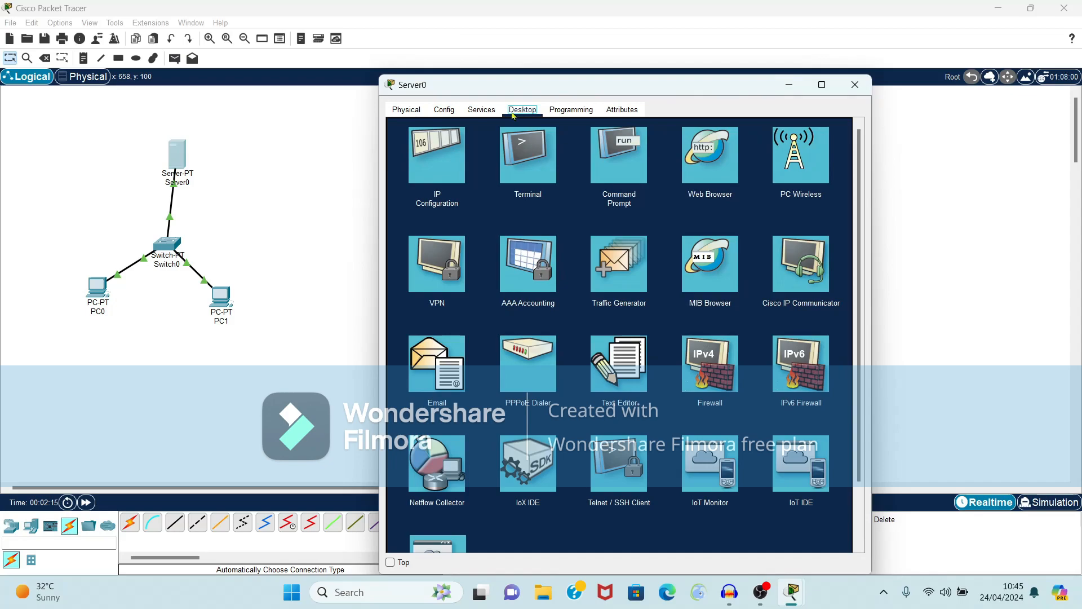
left_click(438, 163)
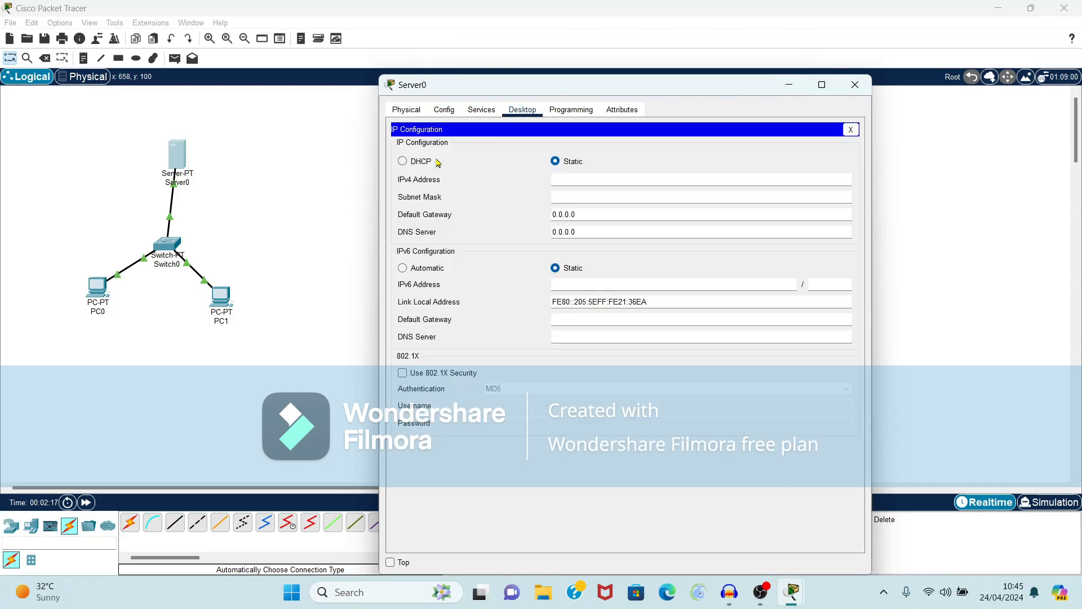
left_click(571, 182)
type("1.0.0.1")
left_click(563, 197)
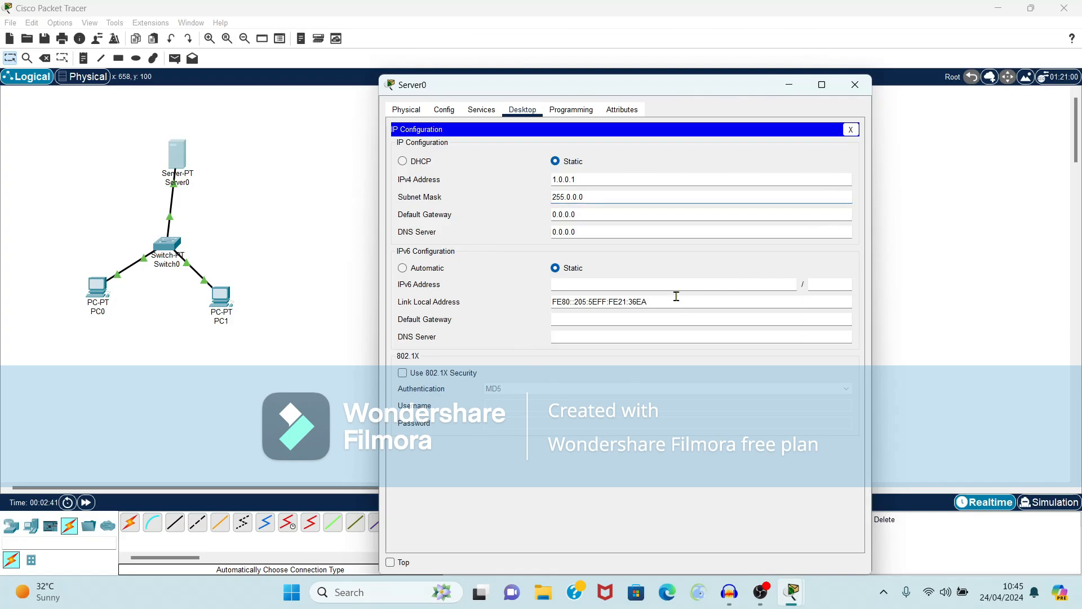
left_click(855, 85)
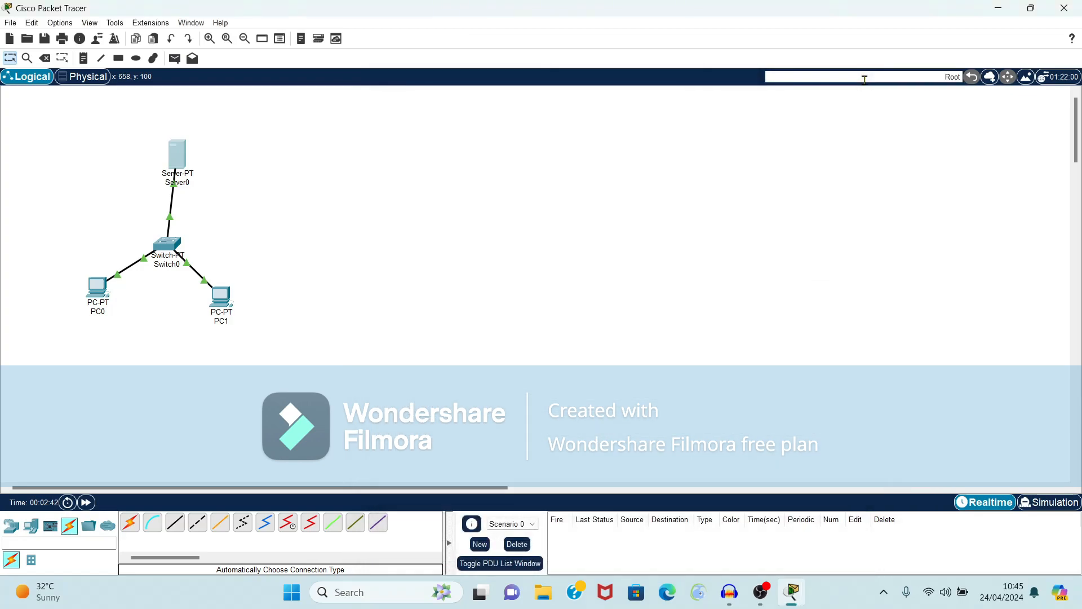
Step: Enter IPv4 address 1.0.0.2 in PC0's IP Configuration, auto-filling mask 255.0.0.0
left_click(94, 285)
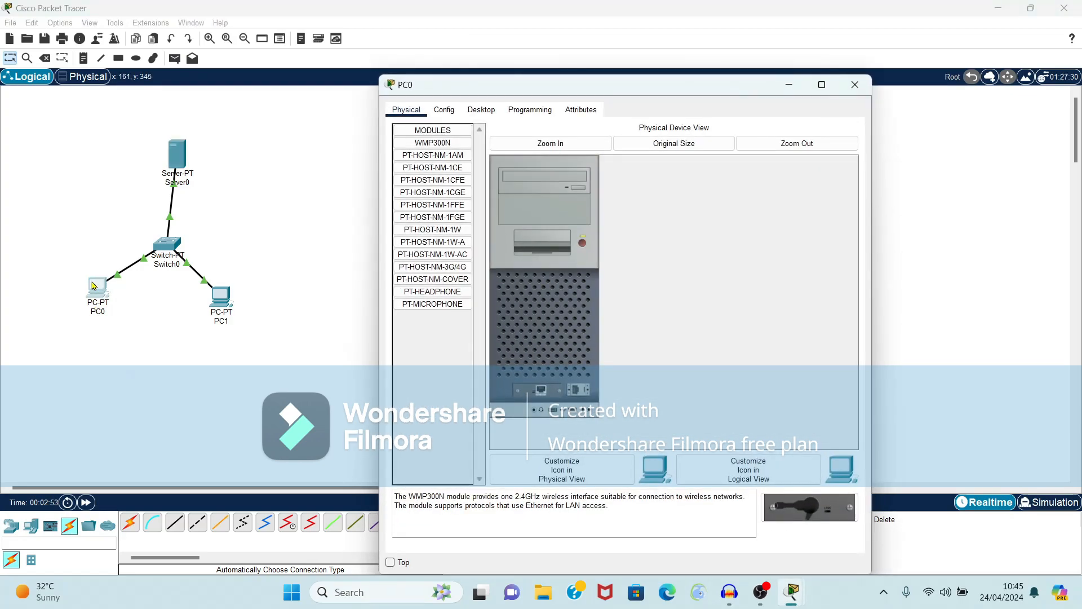
left_click(480, 110)
left_click(439, 164)
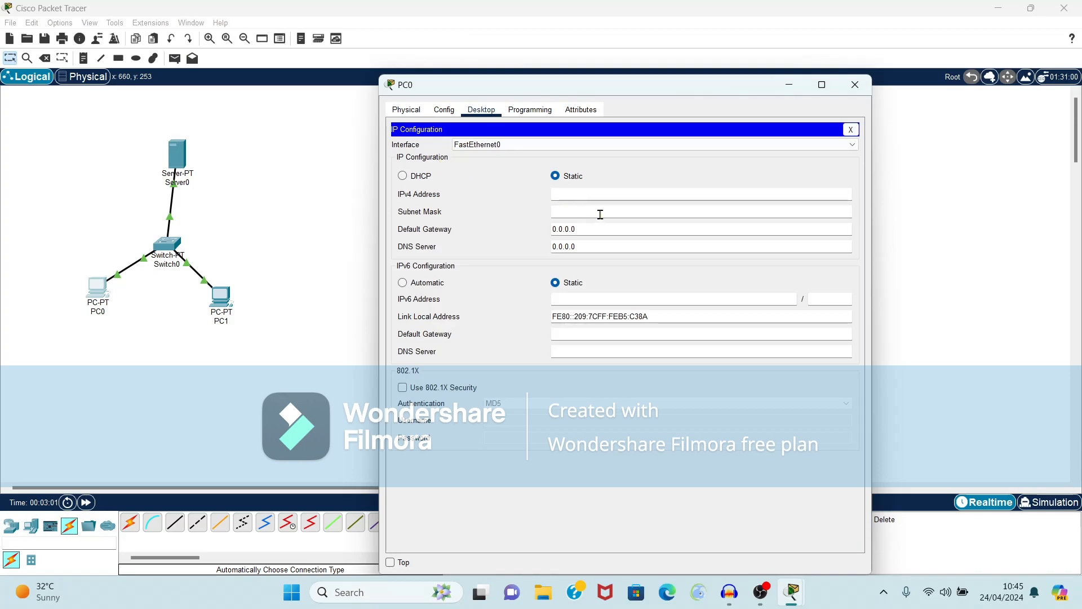
left_click(598, 196)
type("1.00")
key("BackSpace")
type(".0.2")
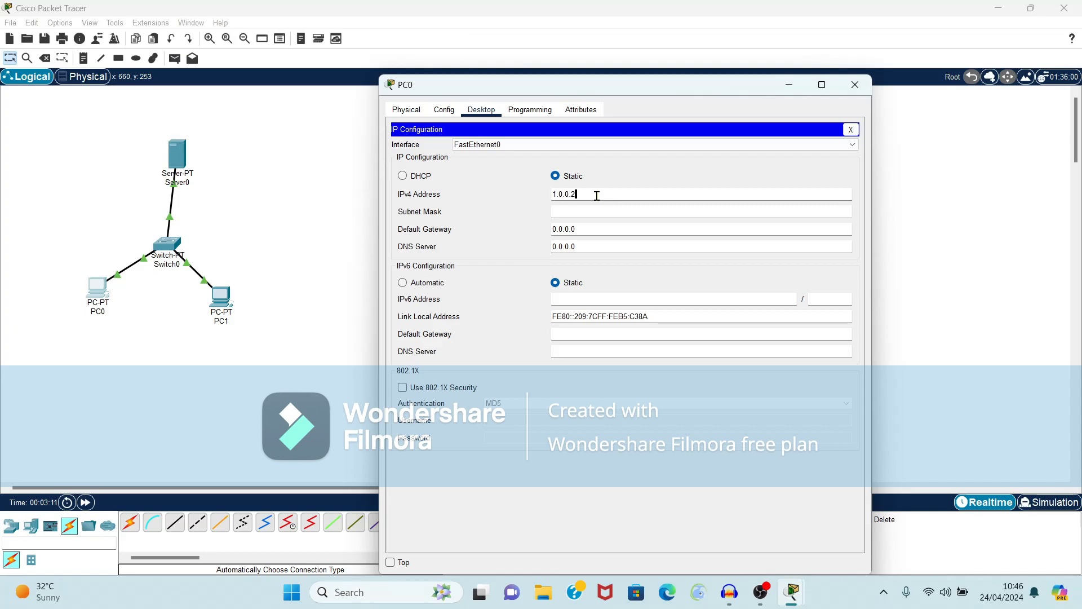
left_click(573, 207)
Step: Close PC0, then give PC1 IPv4 1.0.0.3 with mask 255.0.0.0 and close it
left_click(856, 86)
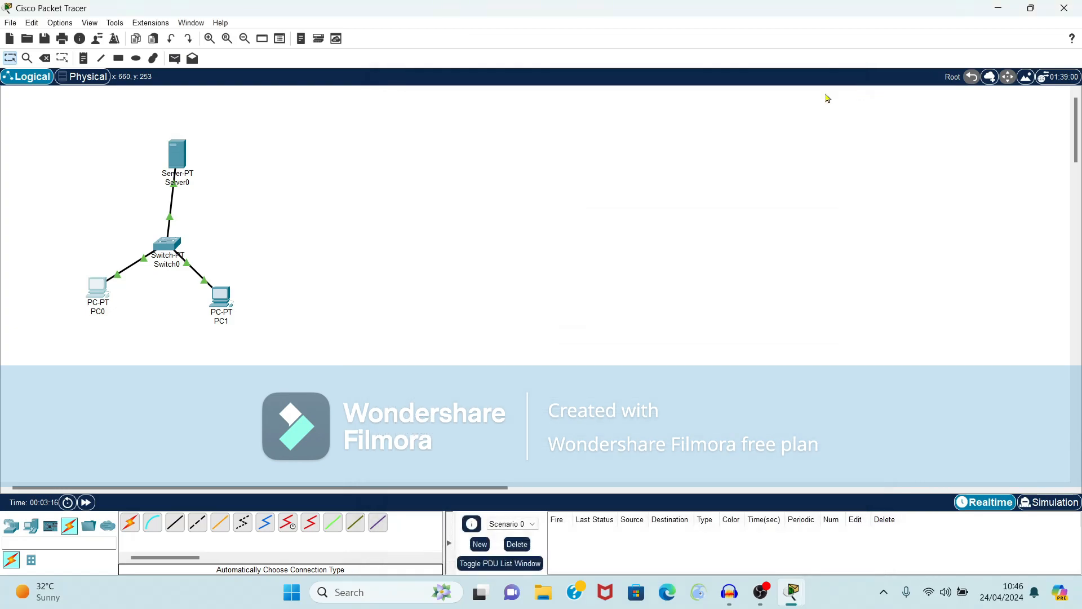
left_click(220, 299)
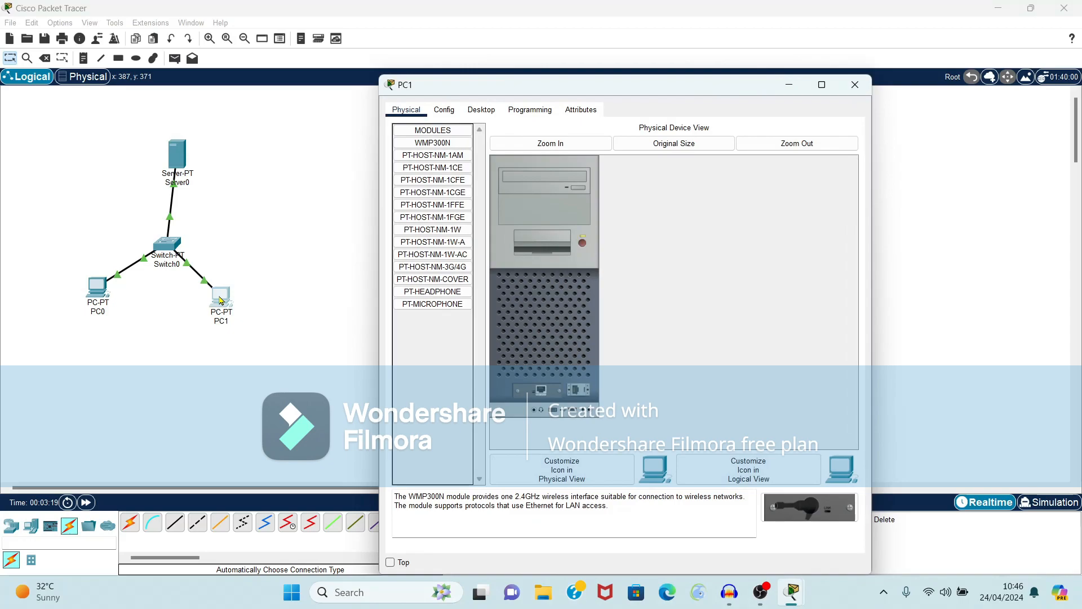
left_click(480, 111)
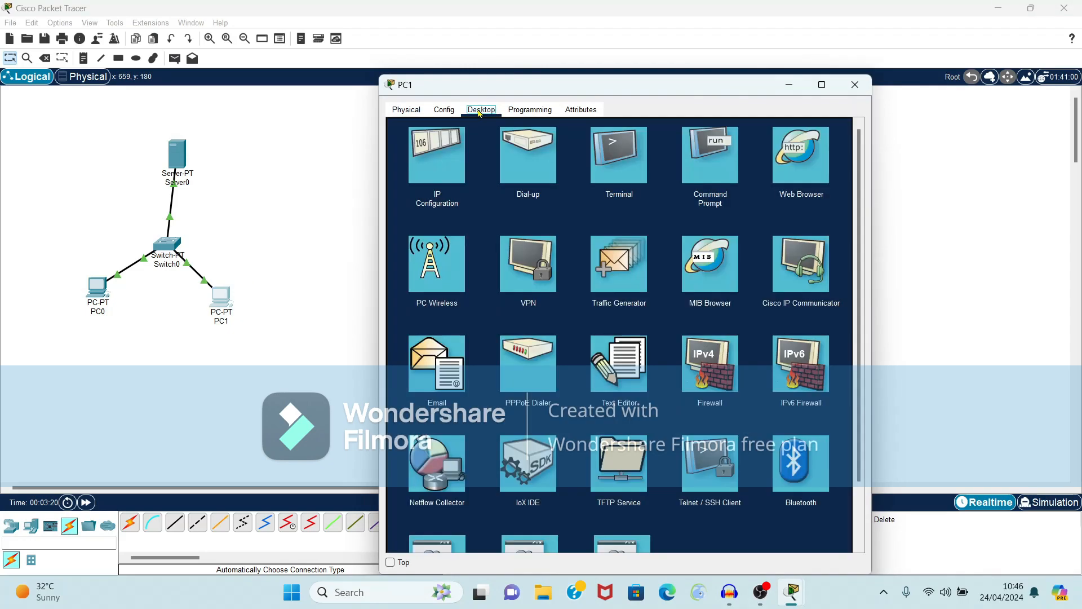
left_click(448, 162)
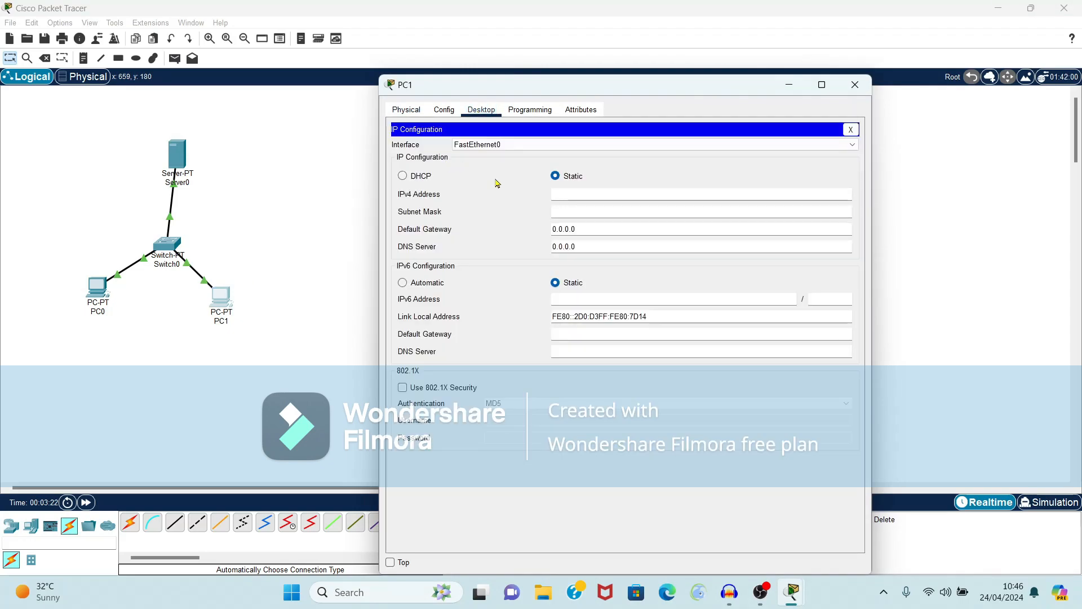
left_click(565, 197)
type("1.0.0.3")
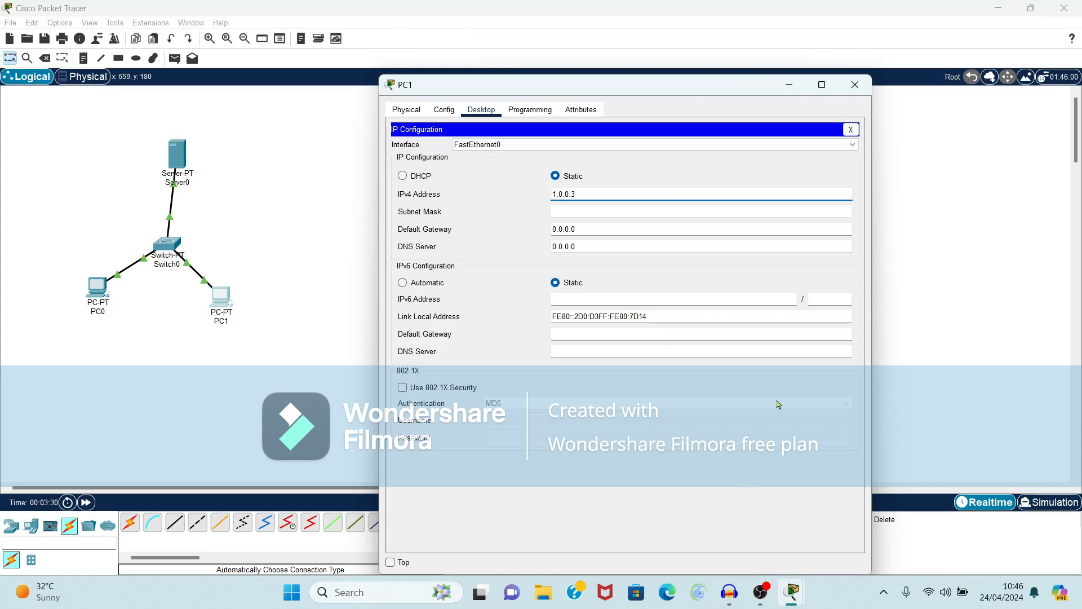
key("Tab")
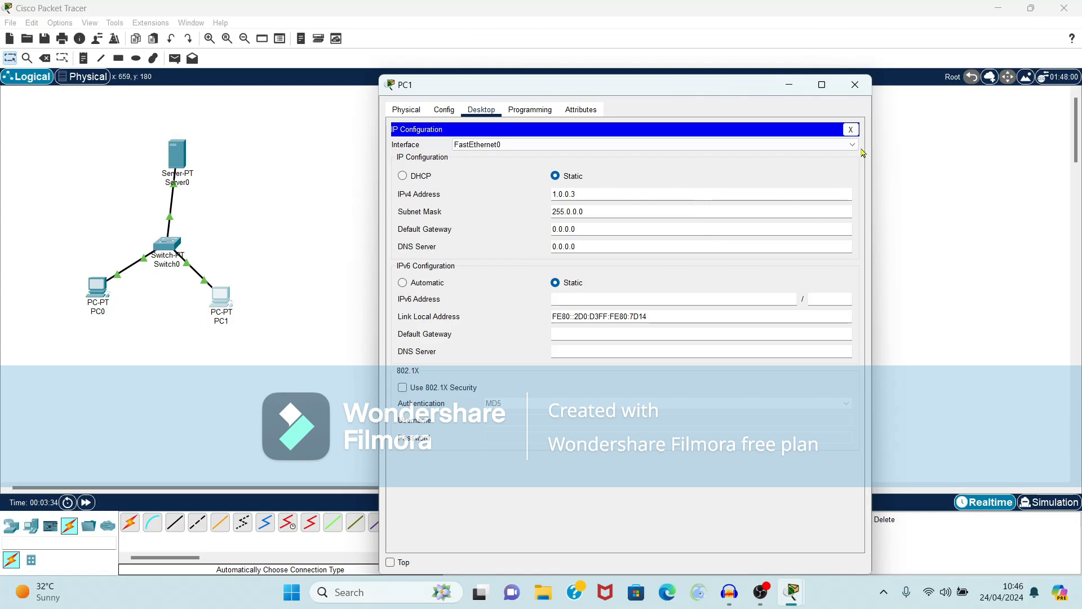
left_click(855, 85)
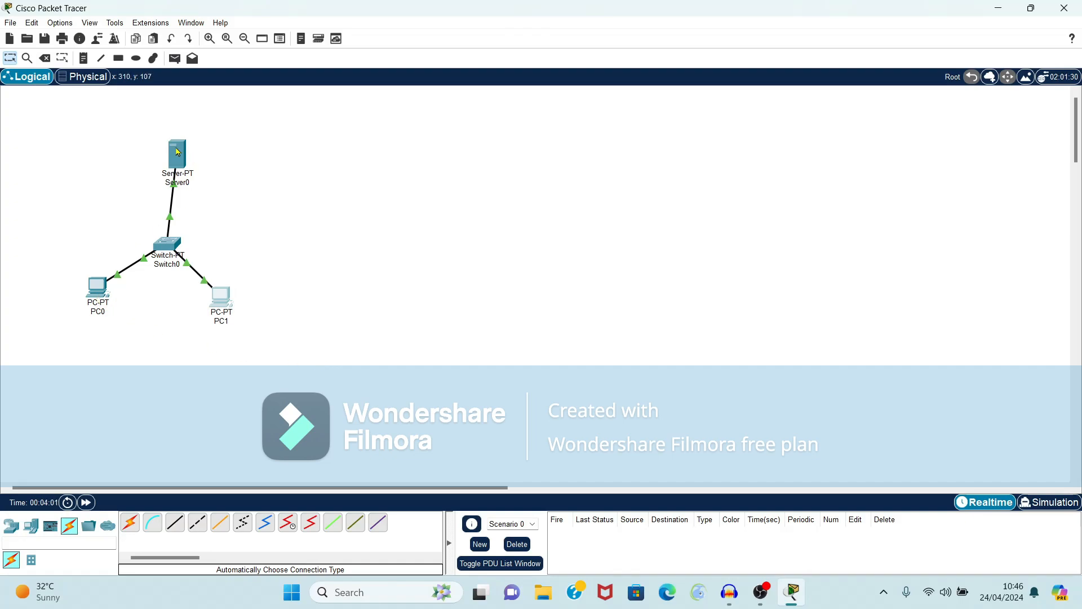
Step: Reopen Server0, check its IP configuration, and view its Services page
mouse_move(177, 151)
mouse_move(235, 313)
left_click(178, 147)
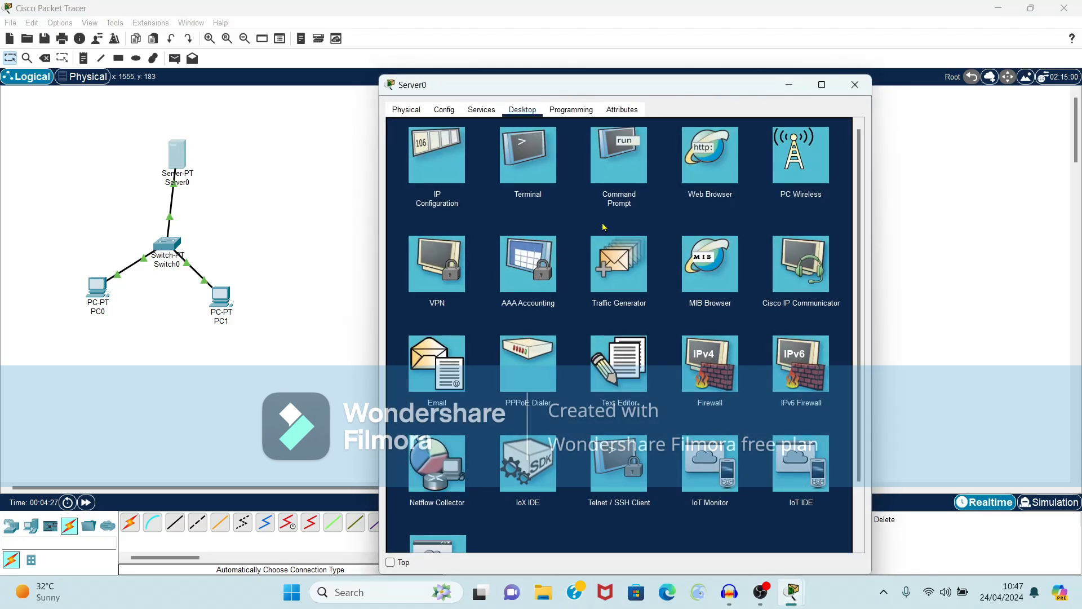
left_click(427, 148)
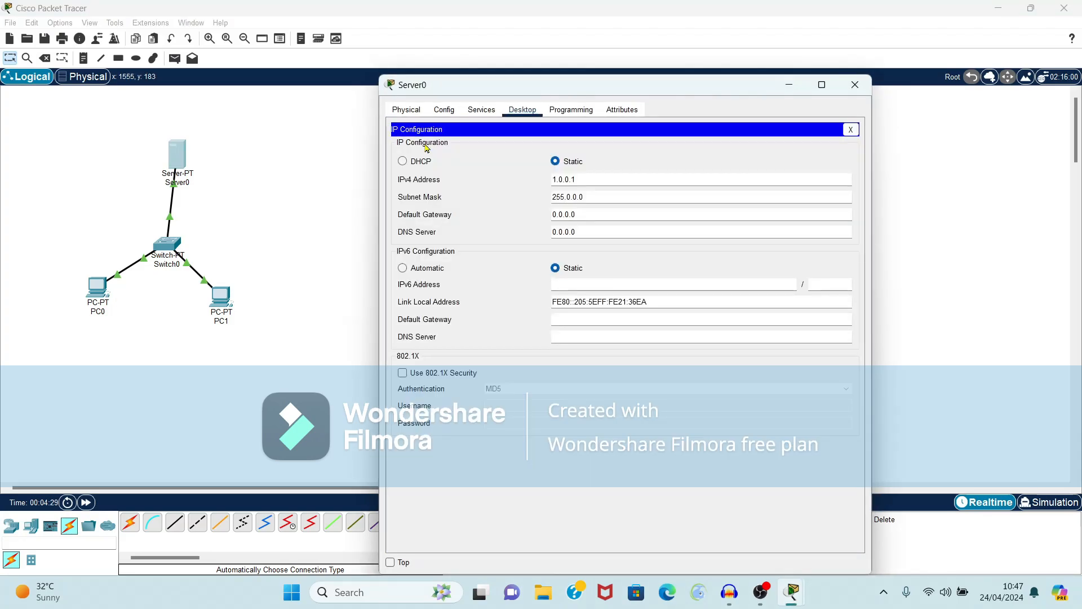
left_click(482, 110)
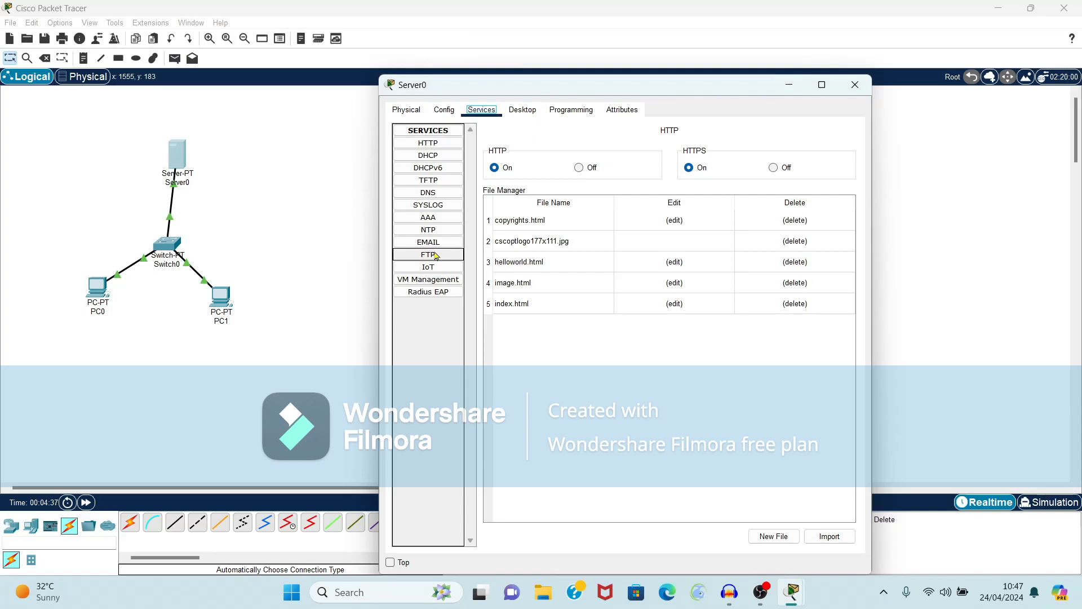
Step: On Server0's FTP page, enter a new FTP username and its password
left_click(436, 255)
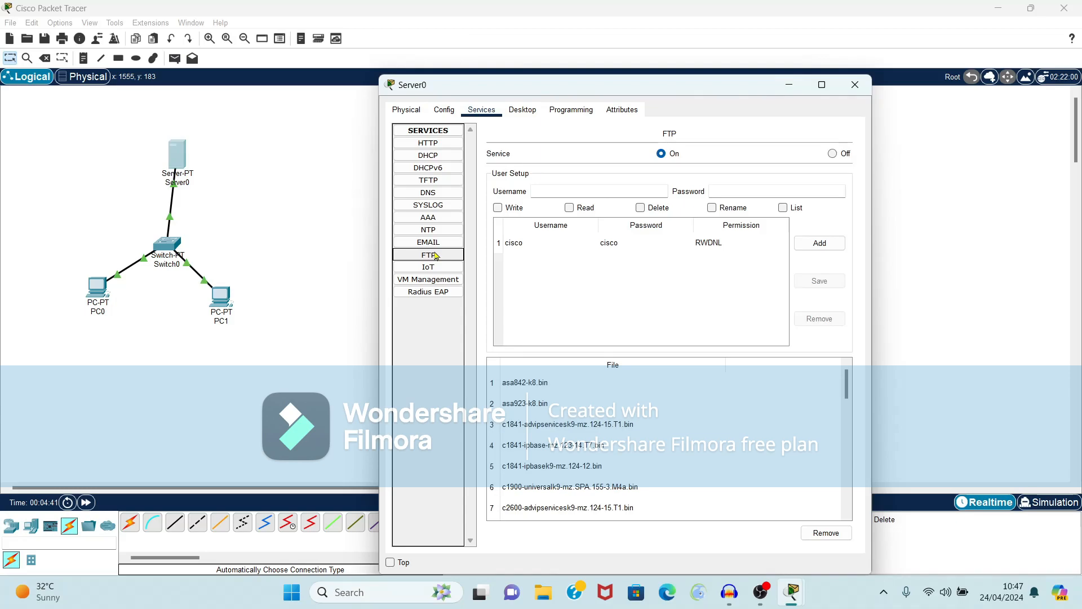
left_click(566, 193)
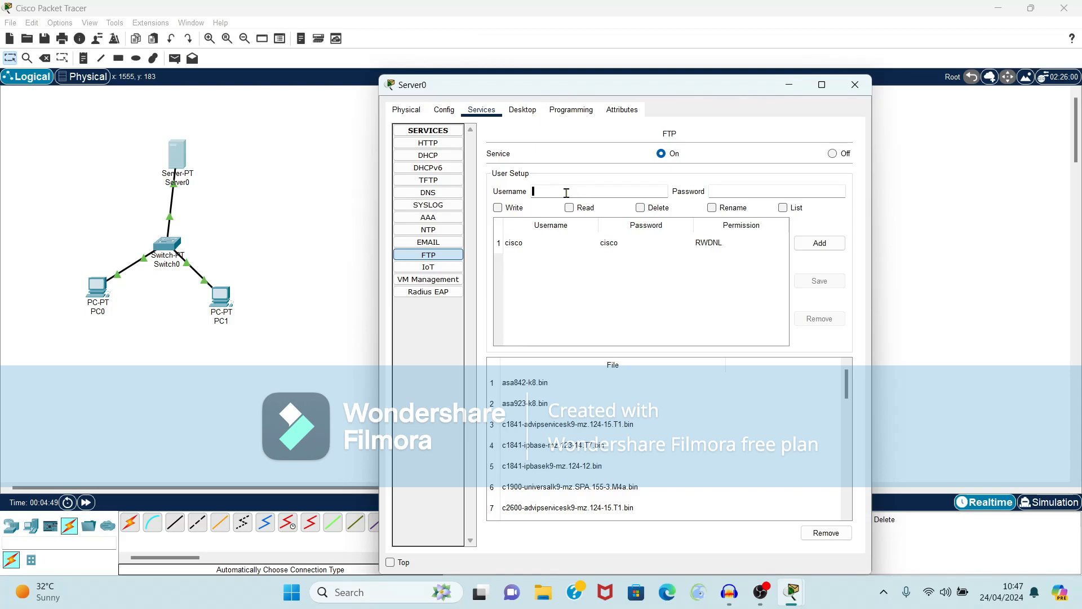
type("Tina")
left_click(746, 191)
type("1234")
Step: Grant the new user write, read, delete, rename and list permissions, add it, and close the server
left_click(504, 208)
left_click(570, 208)
left_click(642, 209)
left_click(721, 208)
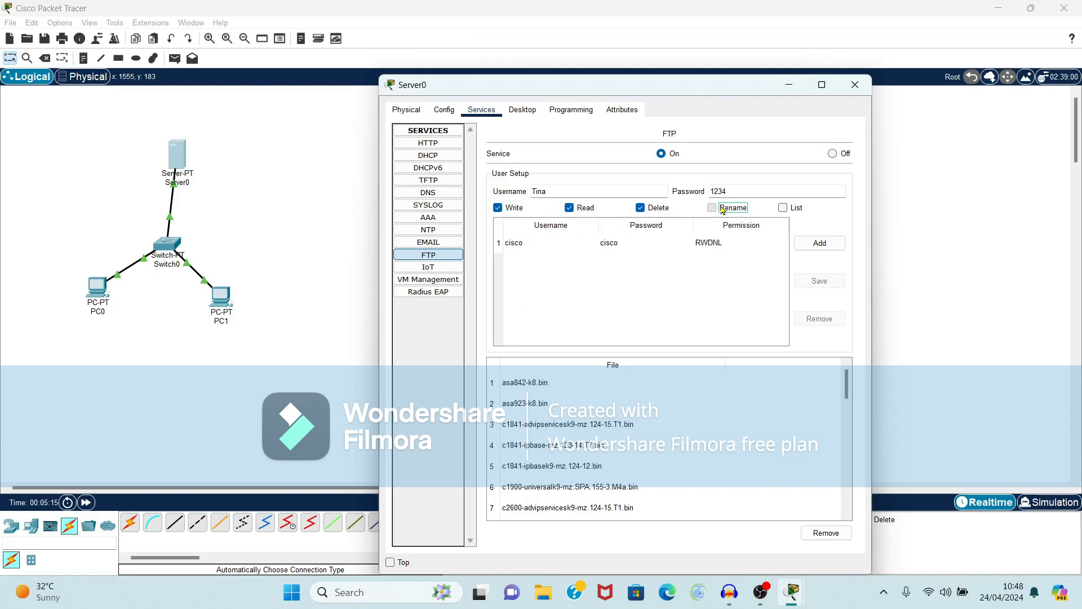
left_click(782, 209)
left_click(820, 246)
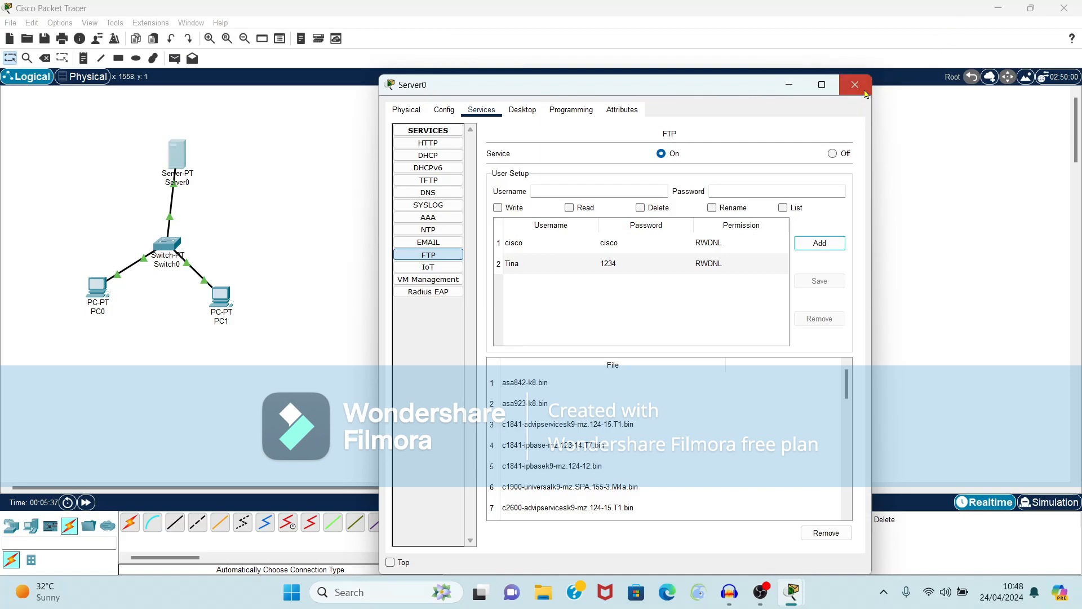
left_click(866, 93)
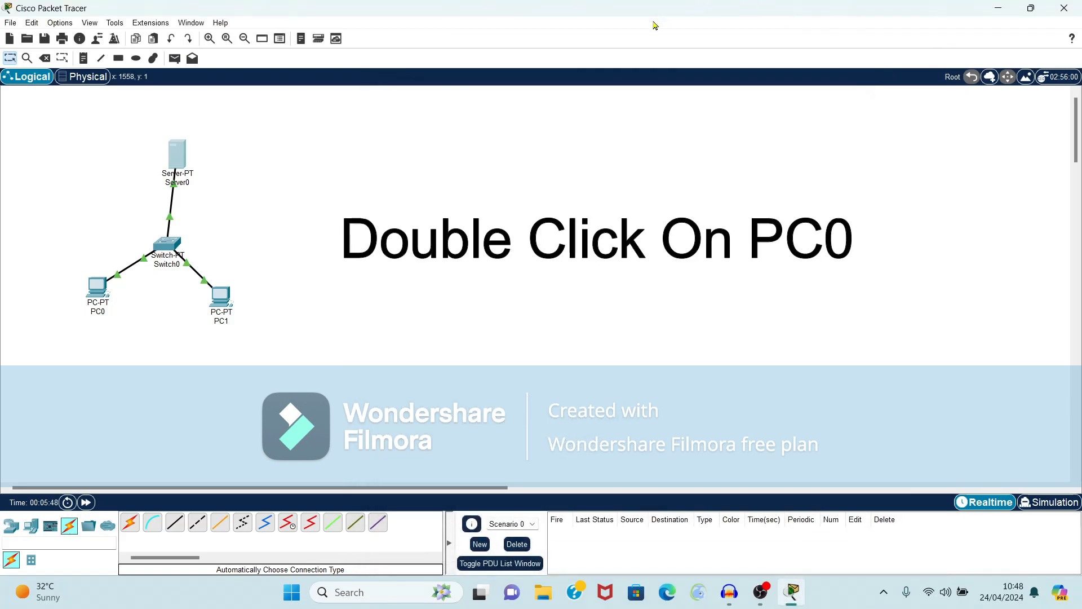
Step: Type 'Welcome to Cisco packet Tracer Tutorial' in PC0's Text Editor
double_click(87, 291)
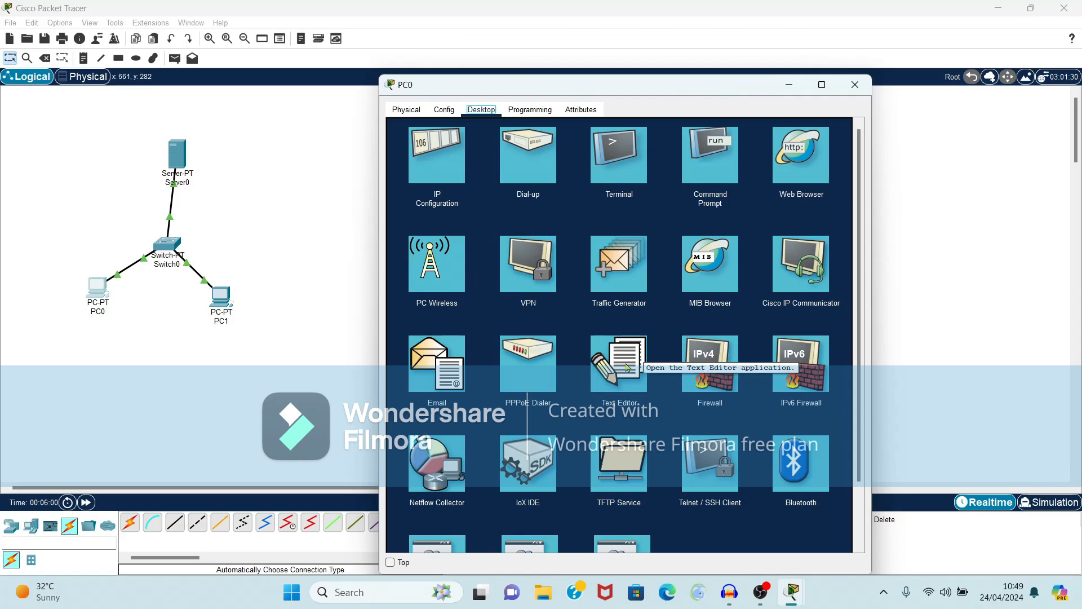
left_click(626, 367)
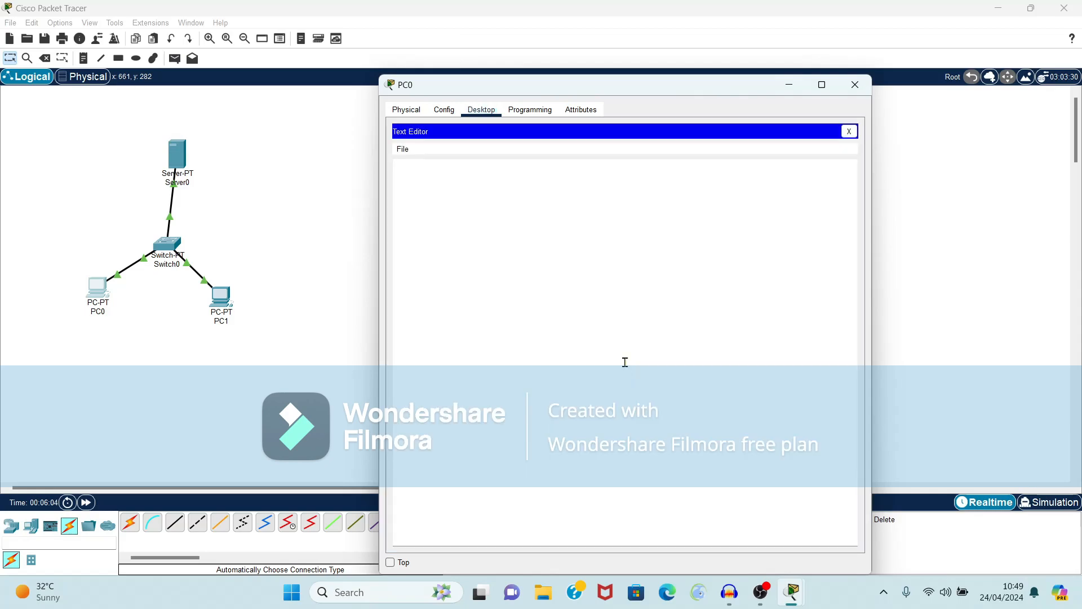
left_click(492, 187)
type("Welcome ")
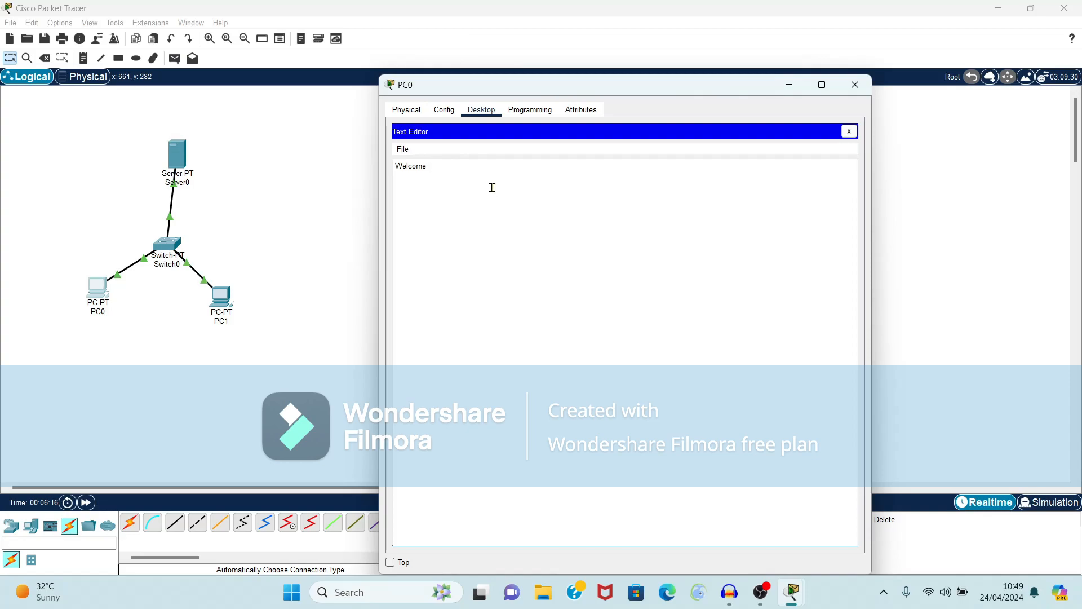
type("to Cisco")
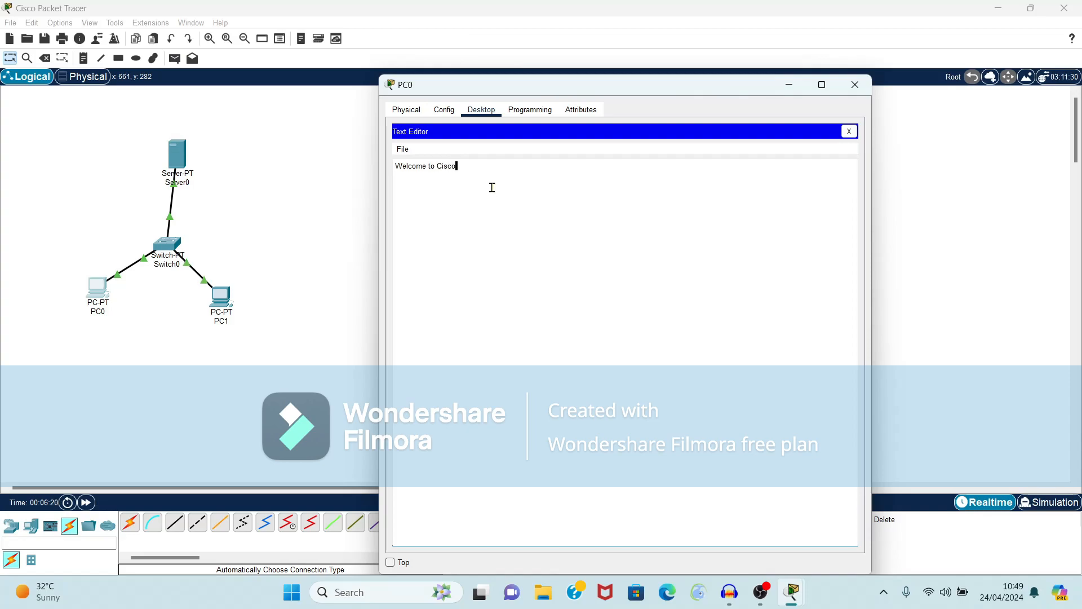
type(" packet Tra")
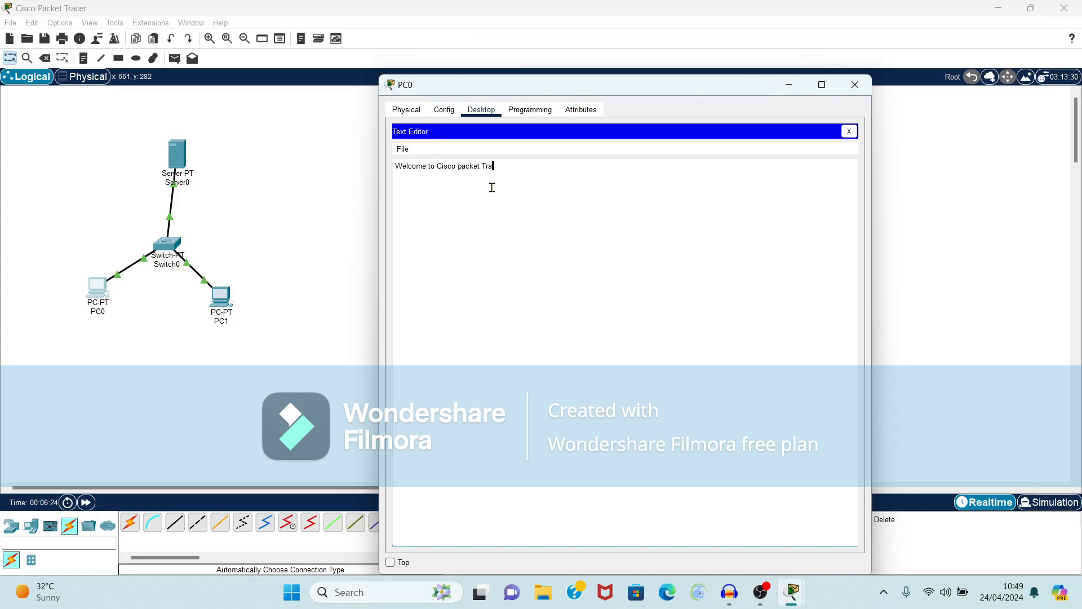
type("cer Tutorial")
Step: Save the text as a file named document1
key("ctrl+s")
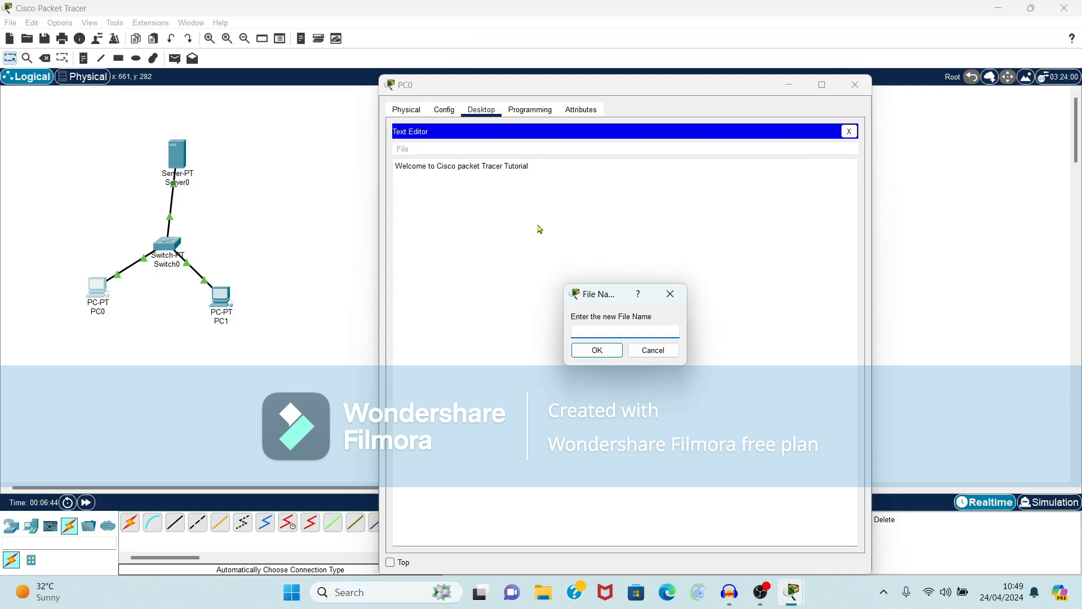
type("document1")
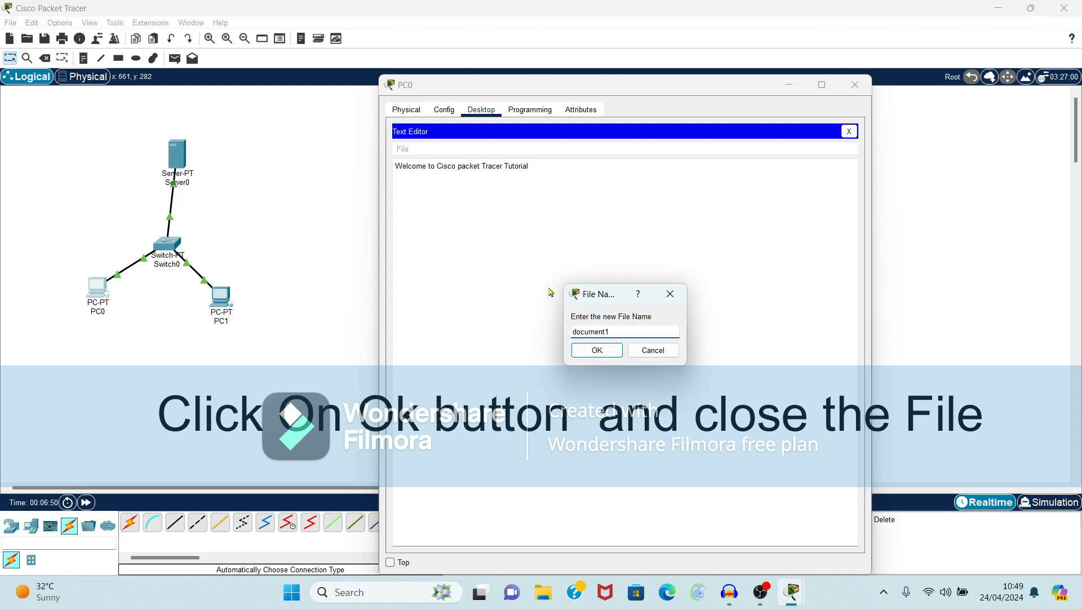
left_click(596, 351)
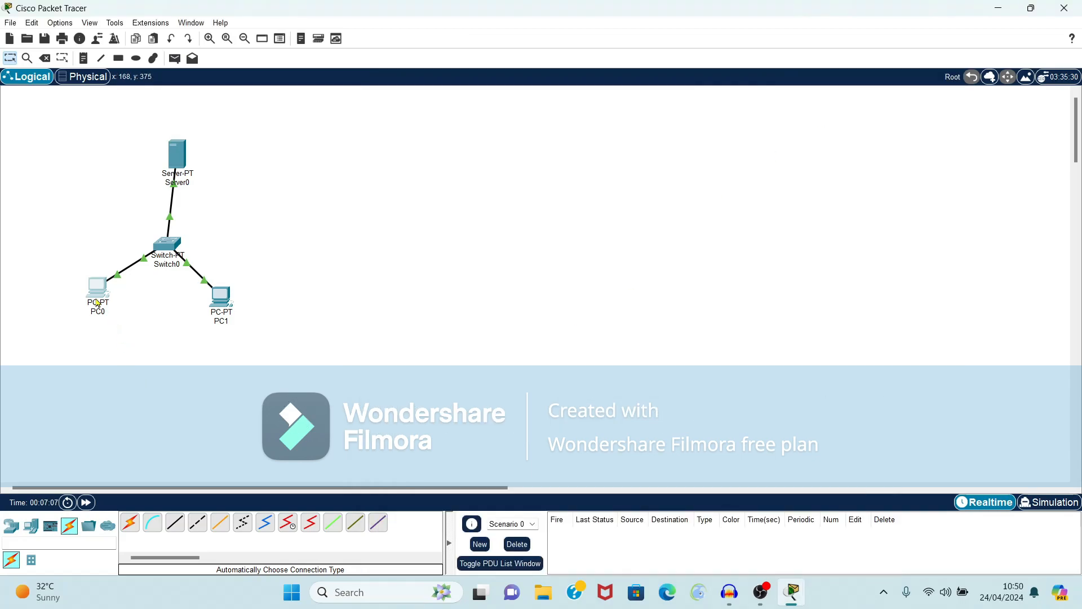
Step: Run dir in PC0's Command Prompt and highlight the document1.txt entry beside sampleFile.txt
left_click(97, 303)
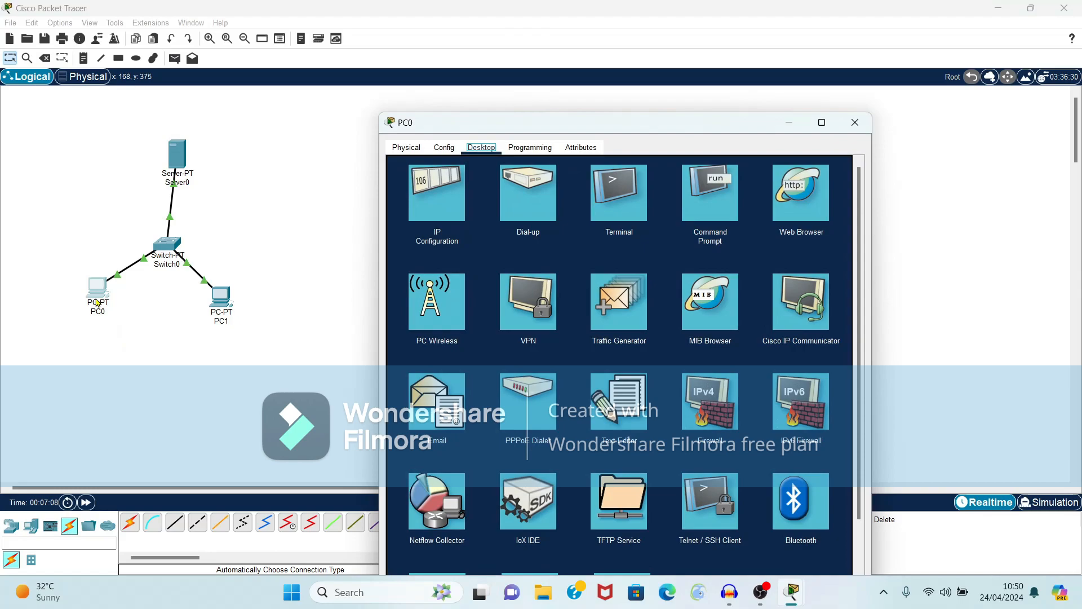
left_click(706, 193)
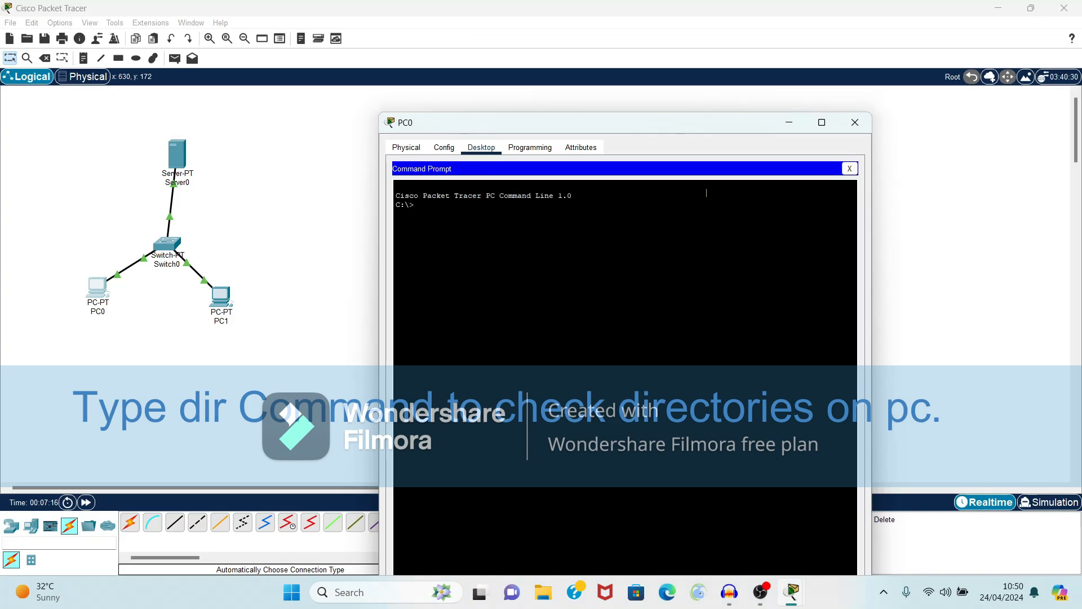
type("dir")
key("Return")
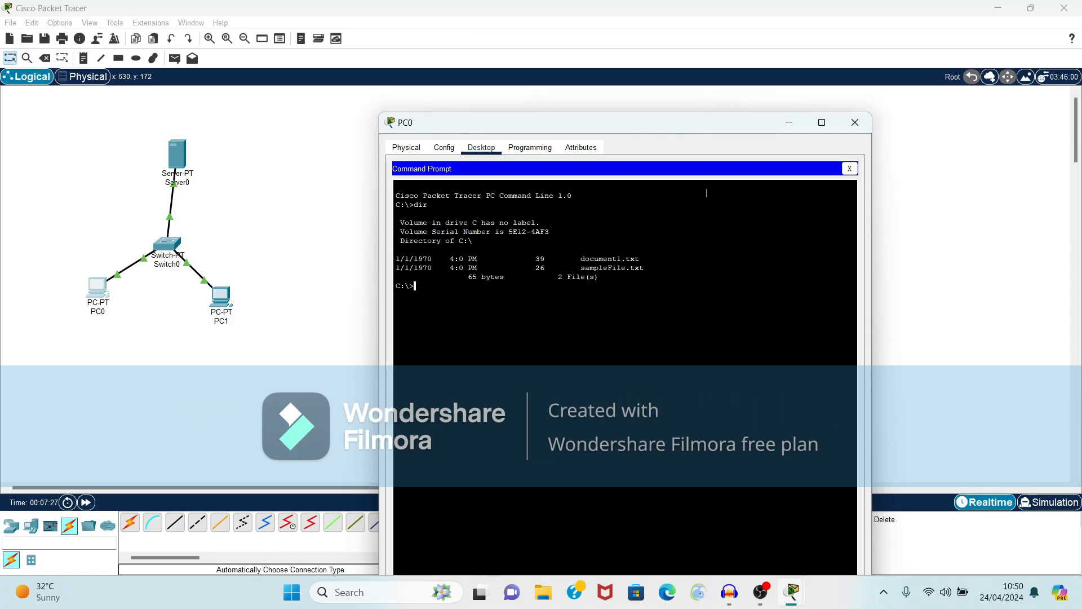
left_click(650, 248)
left_click_drag(651, 255, 666, 257)
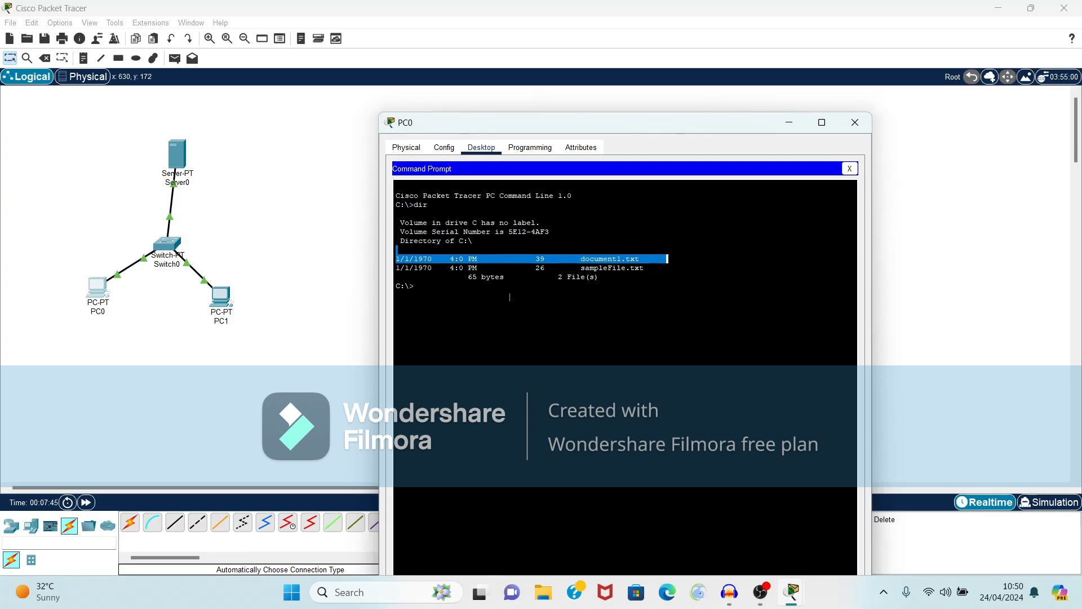
left_click(486, 303)
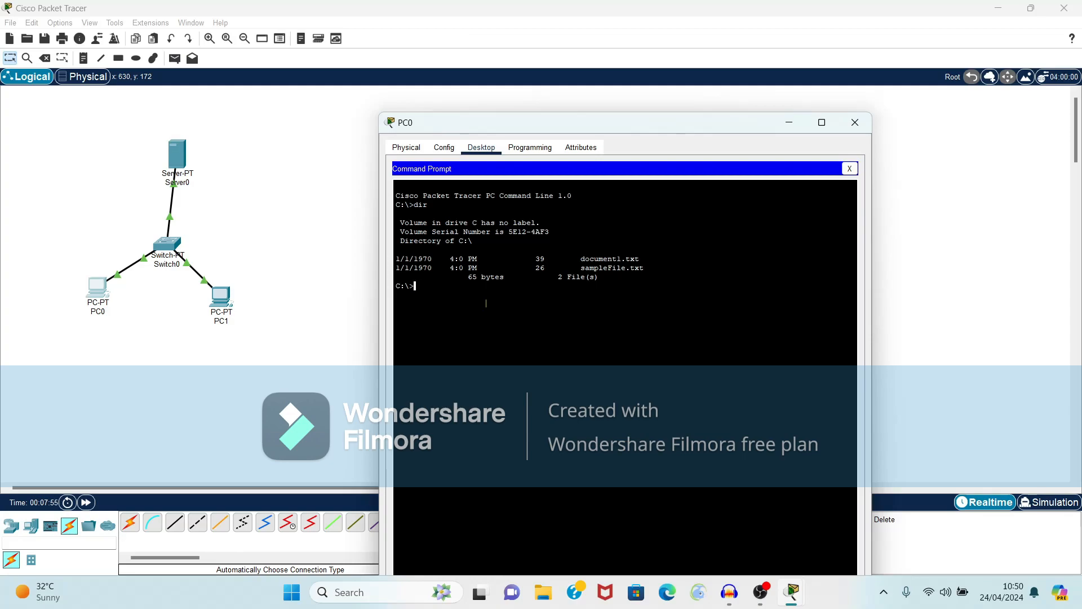
Step: Connect with ftp 1.0.0.1 and log in using the FTP user's name and password
type("ftp")
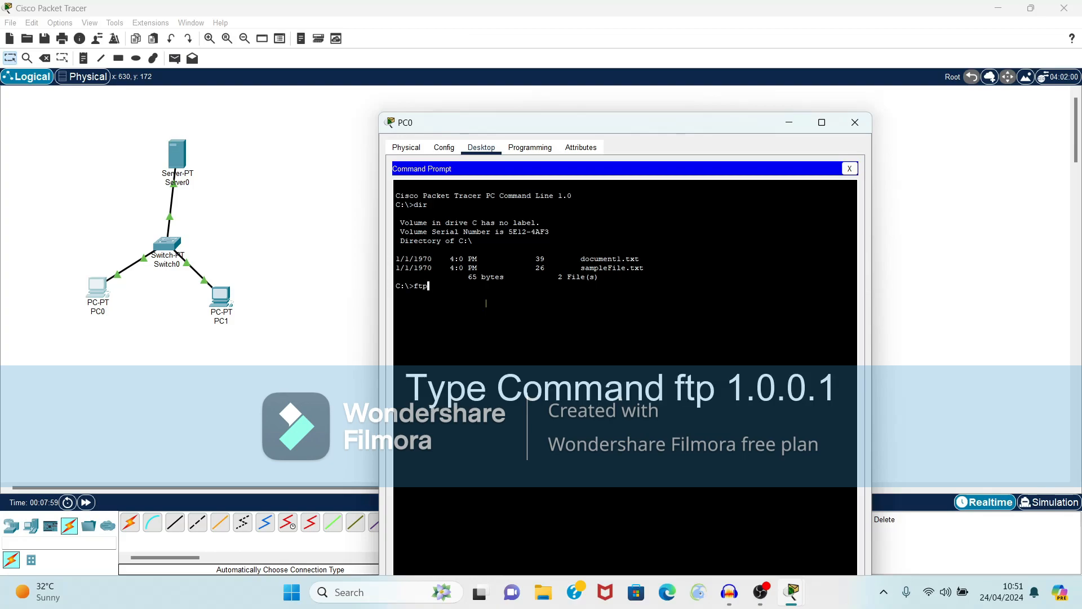
type(" 1.0.0.1")
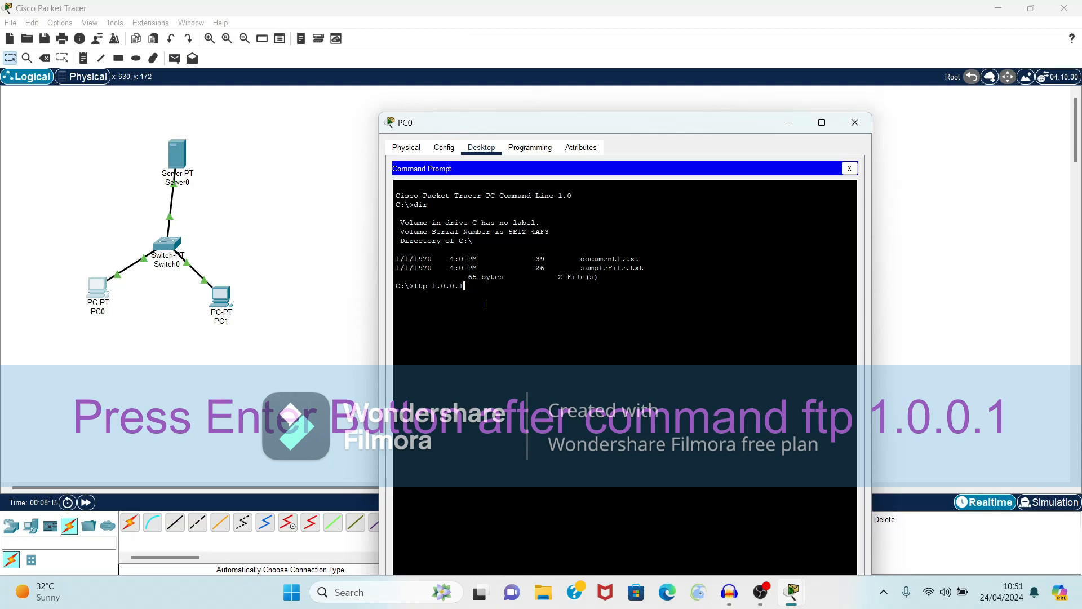
key("Return")
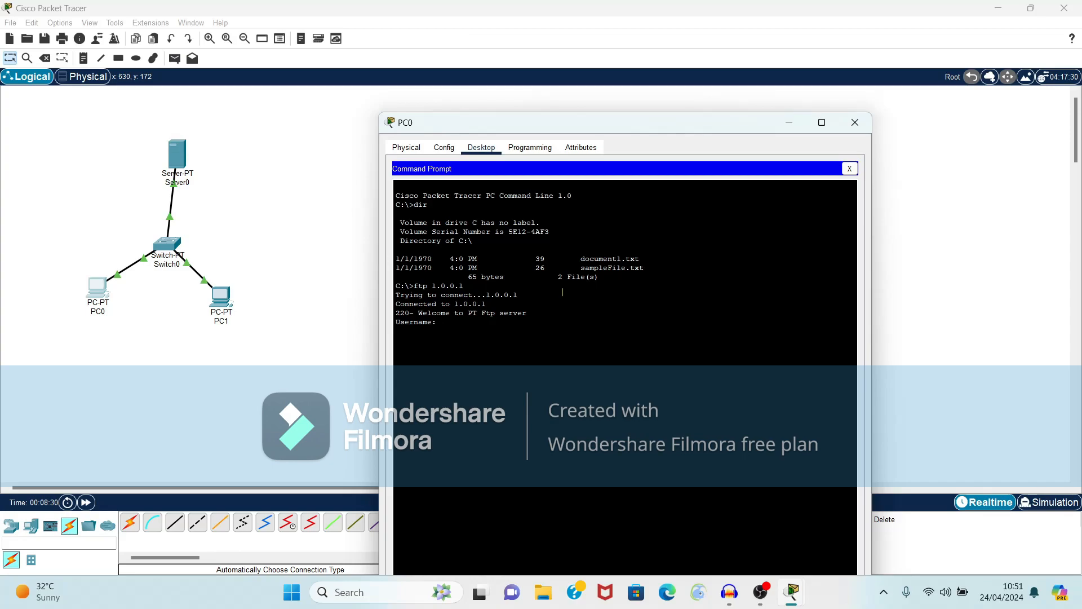
type("ina")
key("Return")
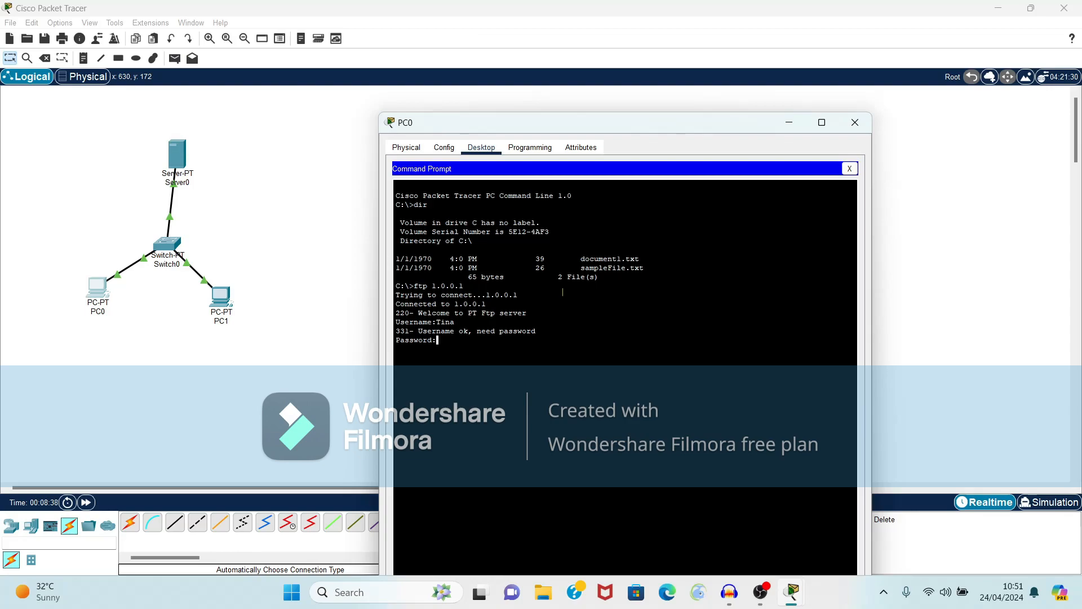
key("Return")
key("super+plus")
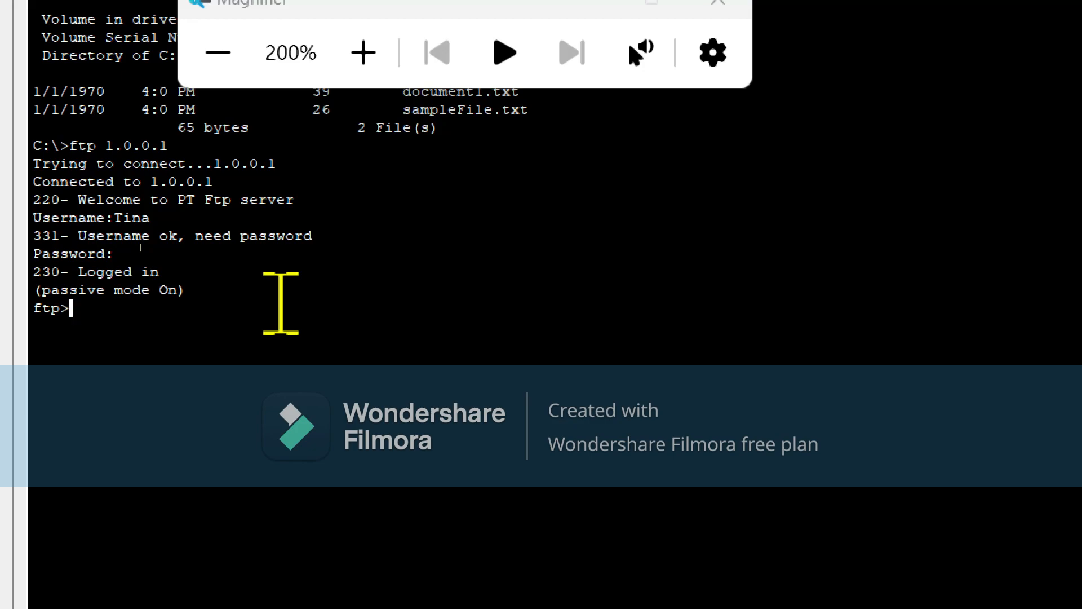
Step: From PC0, list the 33 files in 1.0.0.1's /ftp directory, then print the FTP command list
type("dir")
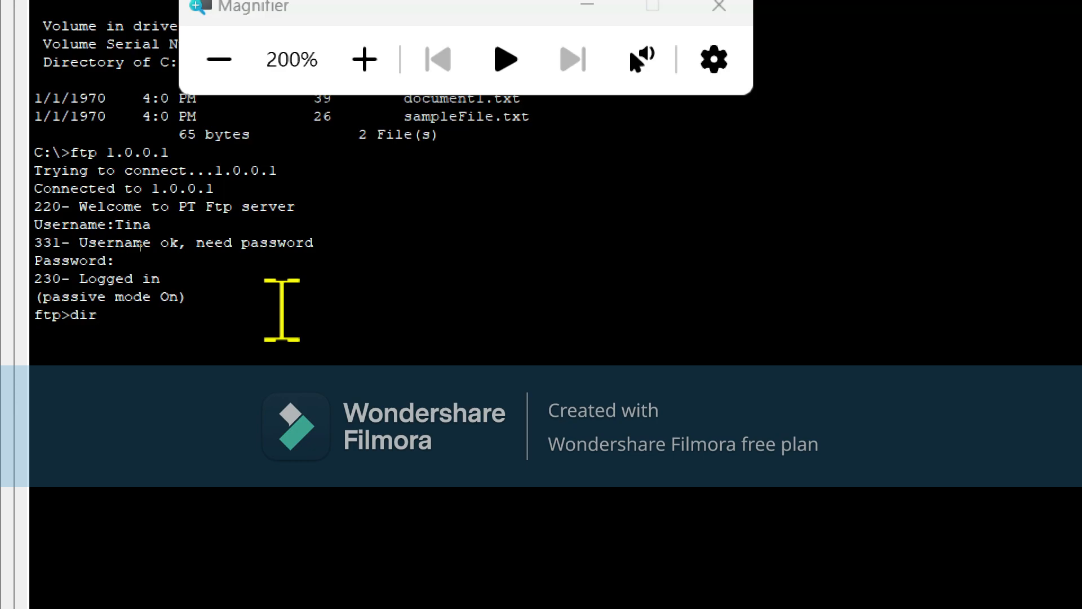
key("Return")
key("super+minus")
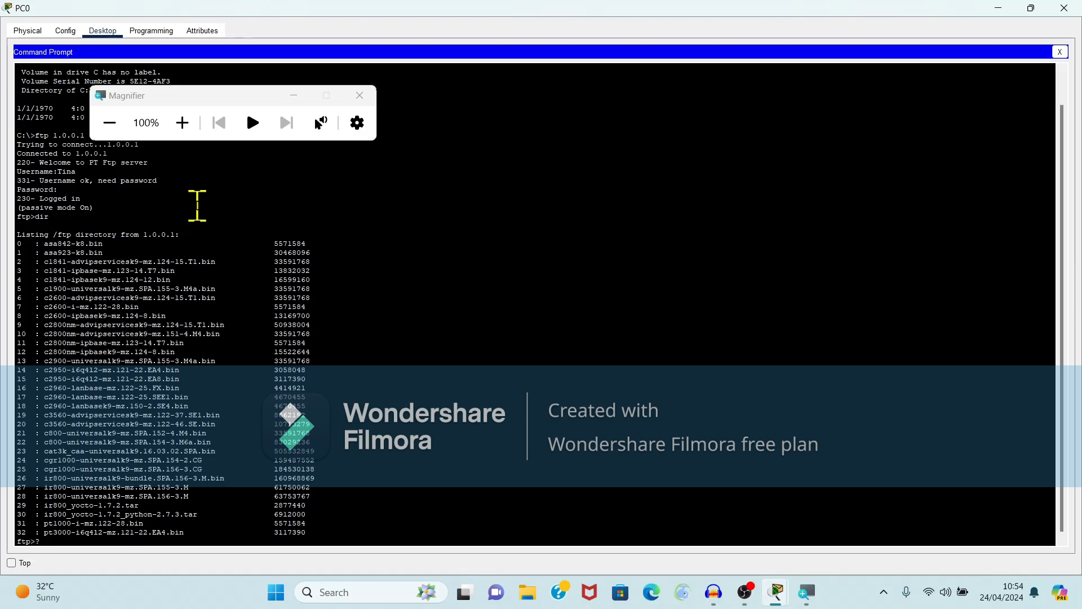
key("Return")
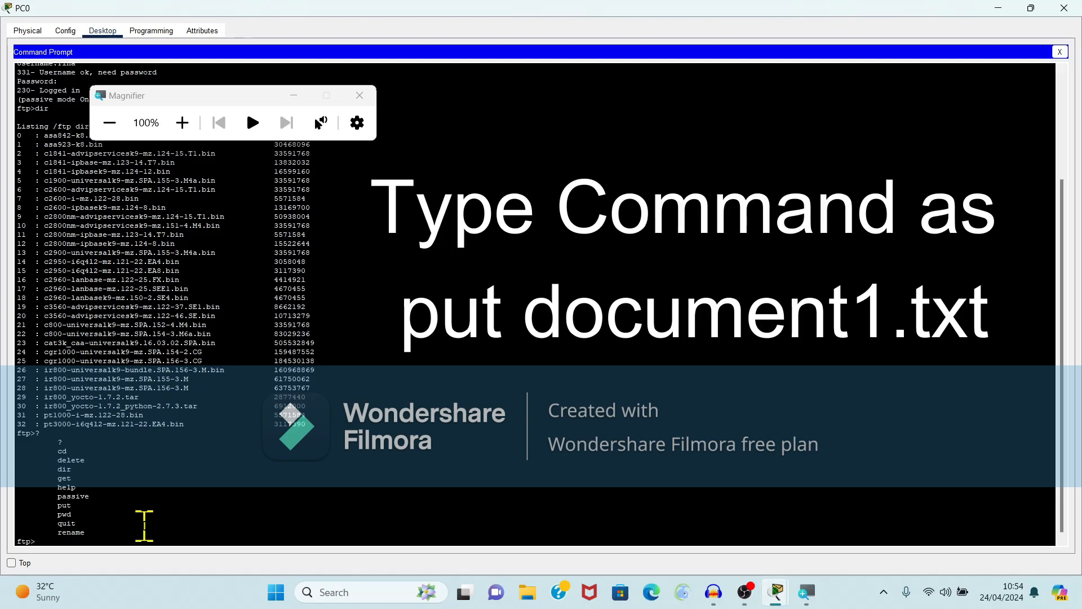
Step: Upload document1.txt to the FTP server and highlight it as entry 26 in a new dir listing
type("put document1.txt")
key("Return")
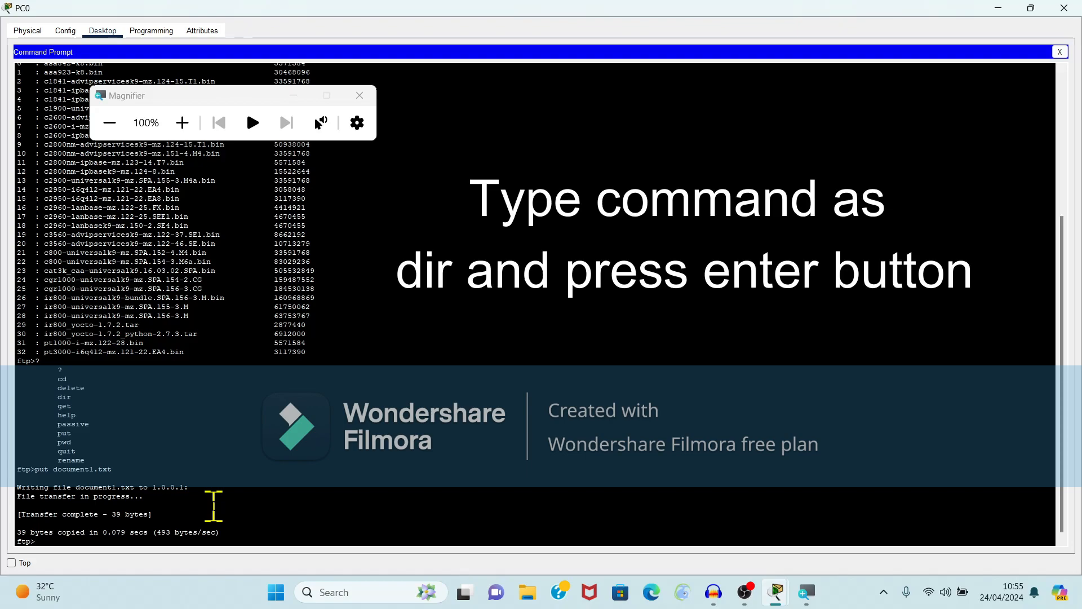
type("dir")
key("Return")
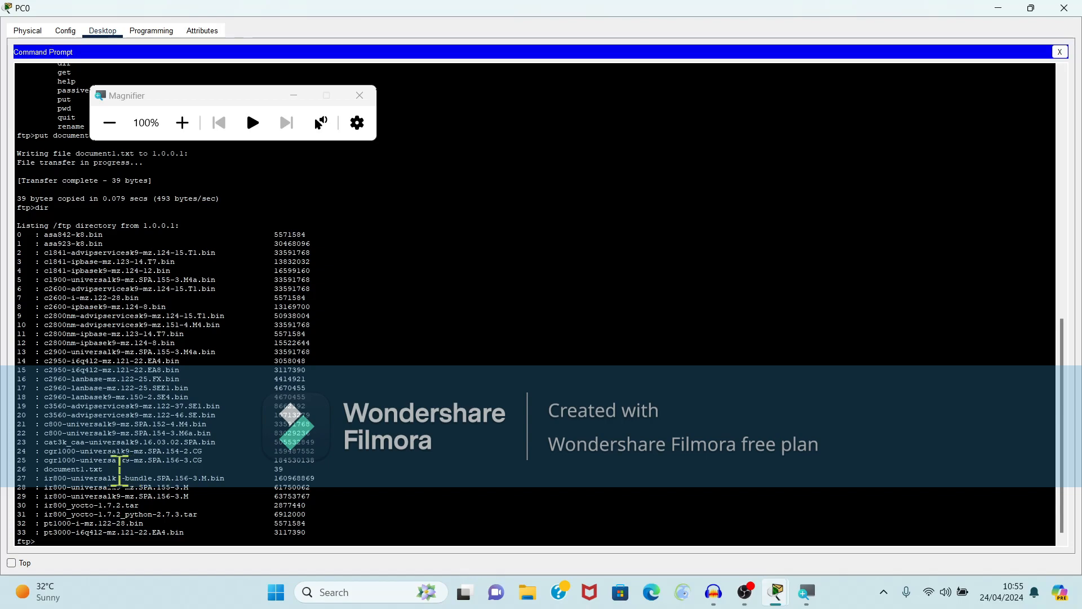
left_click_drag(117, 468, 40, 469)
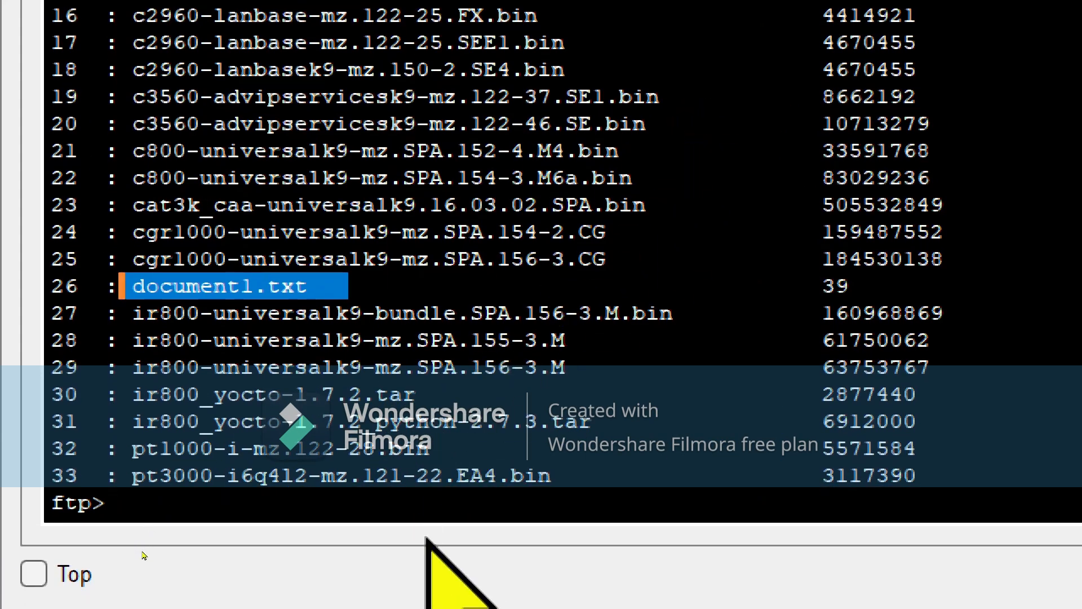
Step: Rename document1.txt to document2.txt on the 1.0.0.1 FTP server with the rename command
left_click(136, 501)
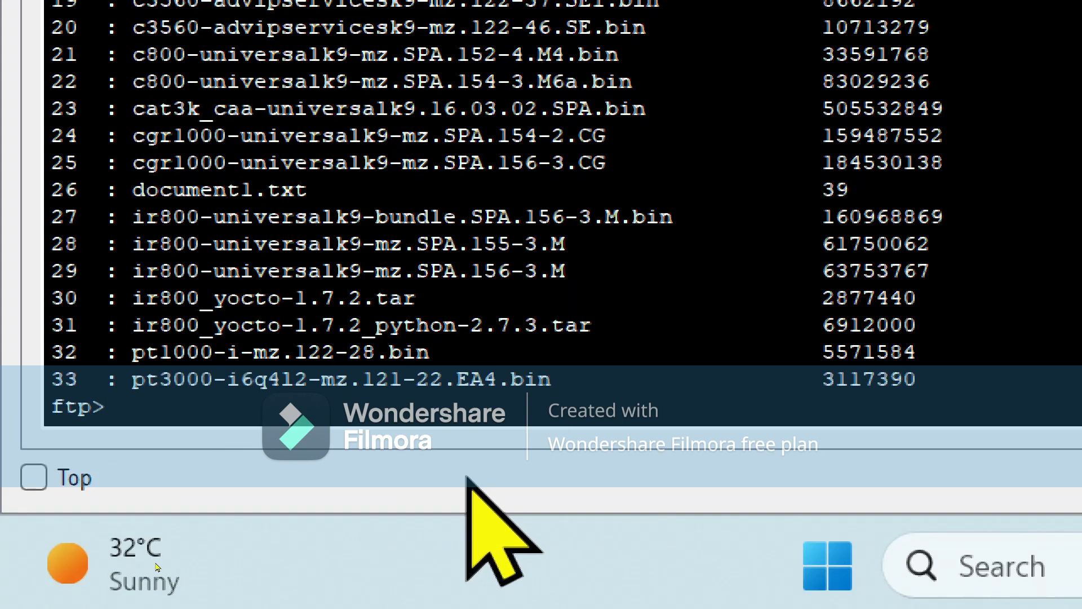
type("rename ")
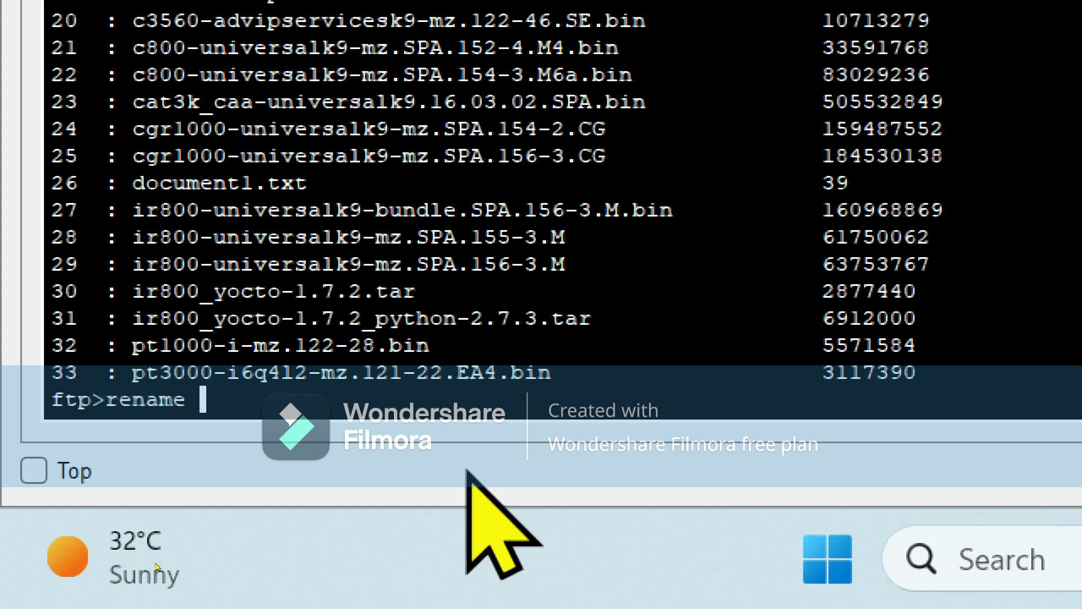
type("document1.txt")
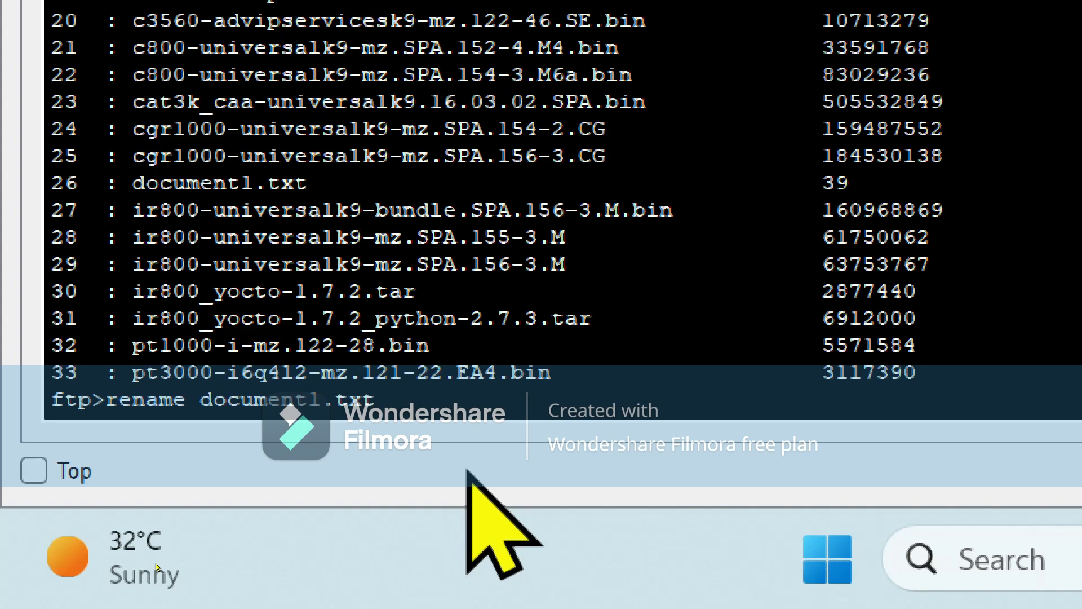
type(" document2.t")
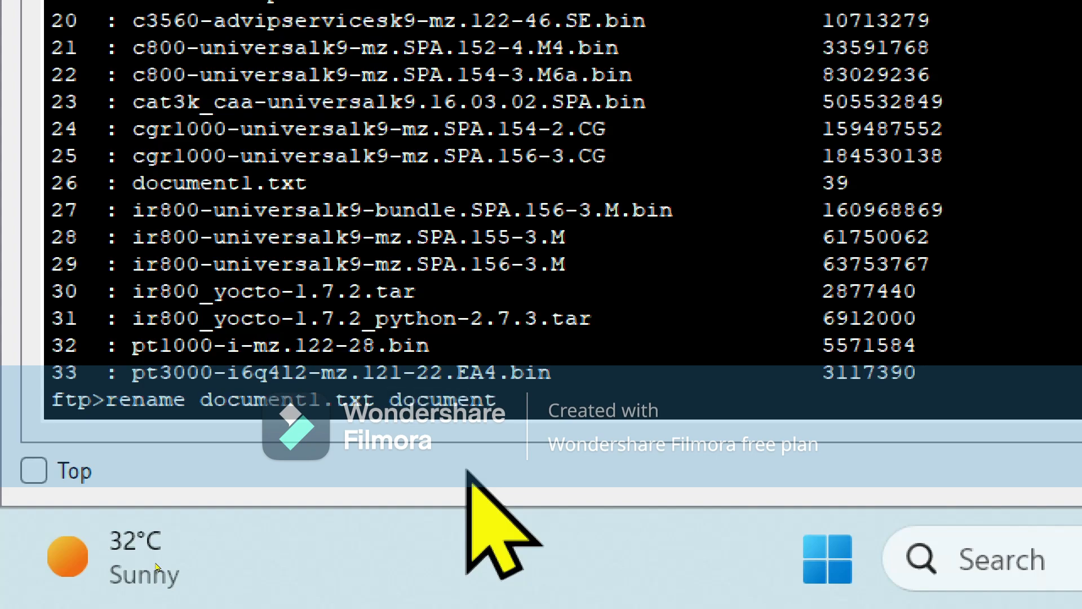
type("xt")
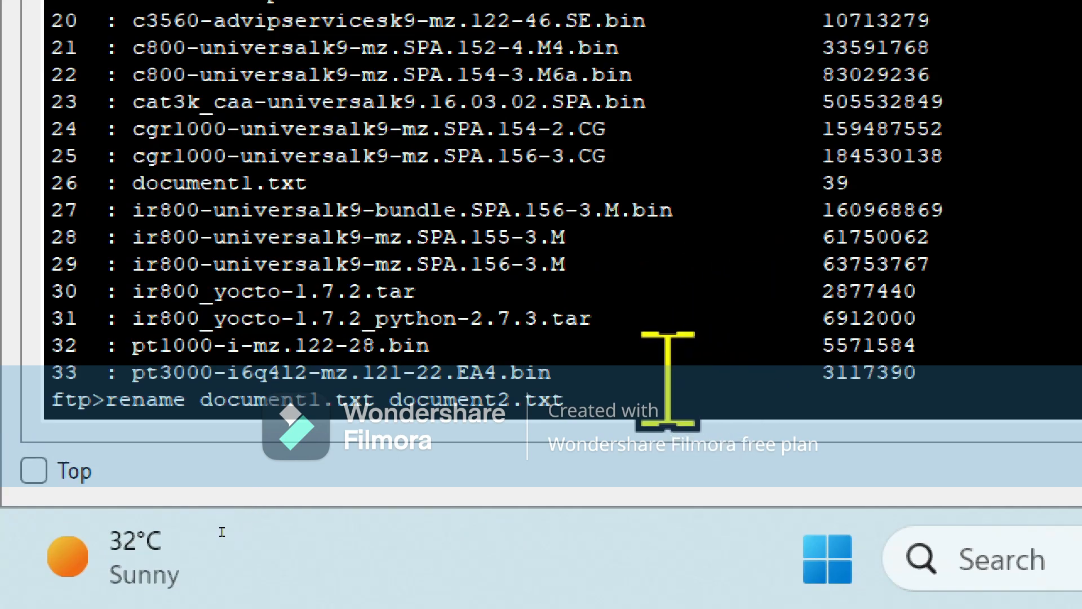
key("Return")
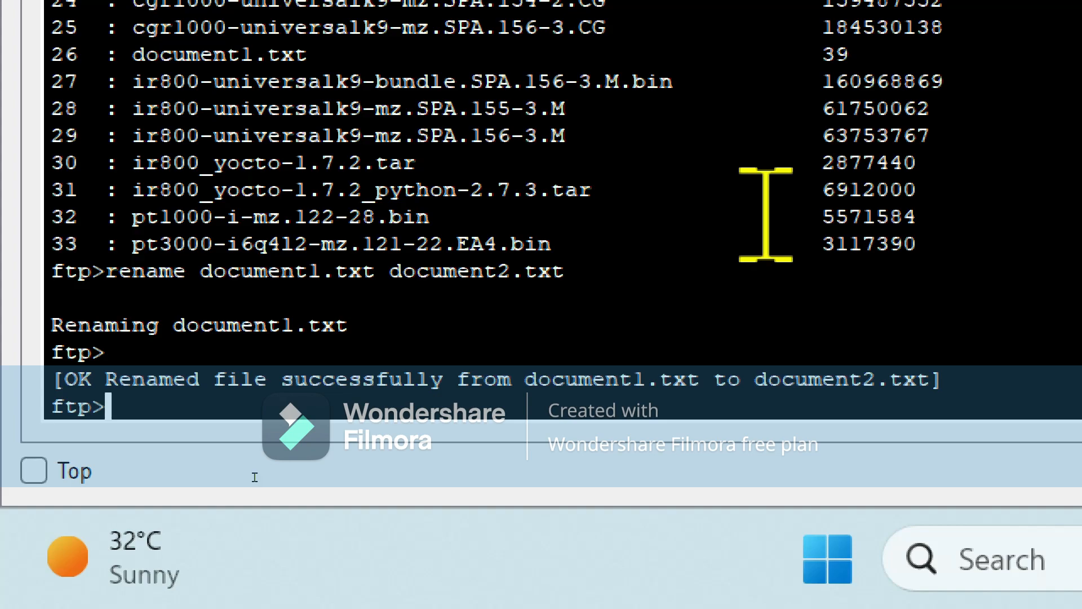
Step: Get document2.txt (39 bytes) from 1.0.0.1 onto PC0, then quit back to C:\>
type("get document2")
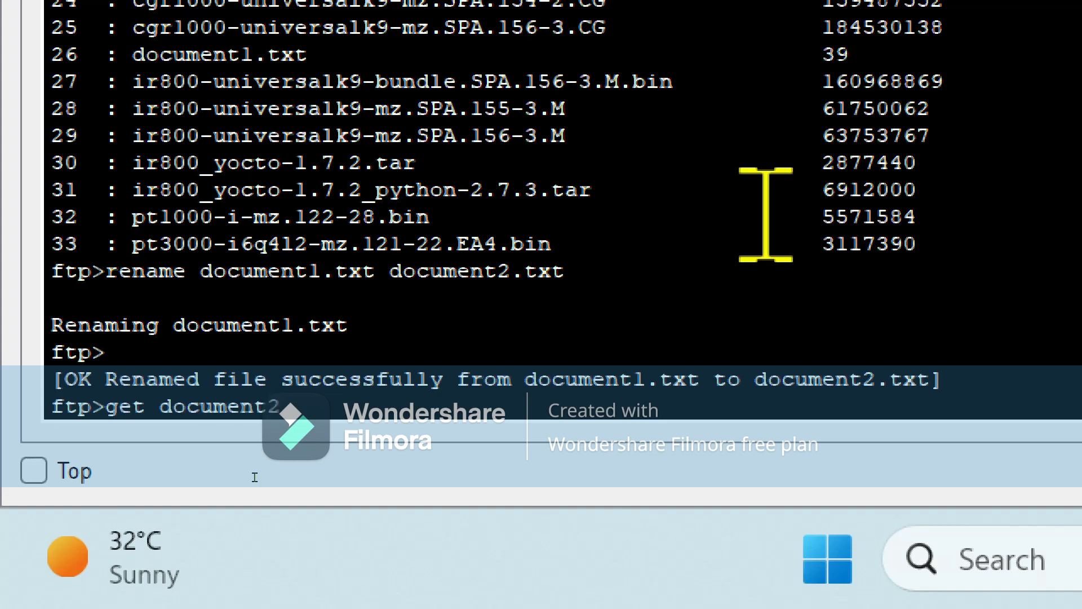
type("txt")
key("Return")
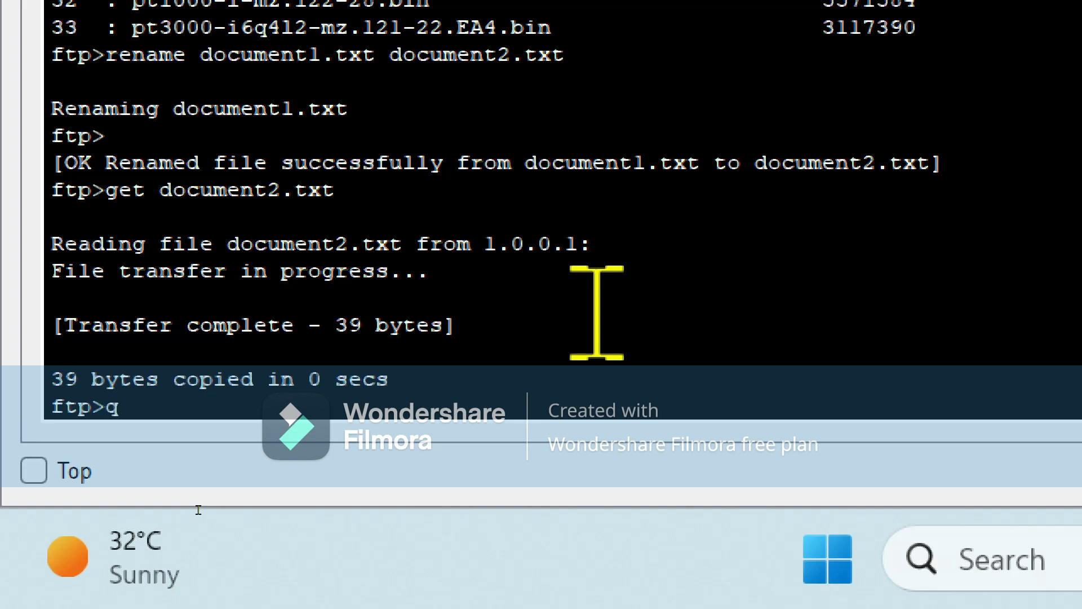
type("it")
key("Return")
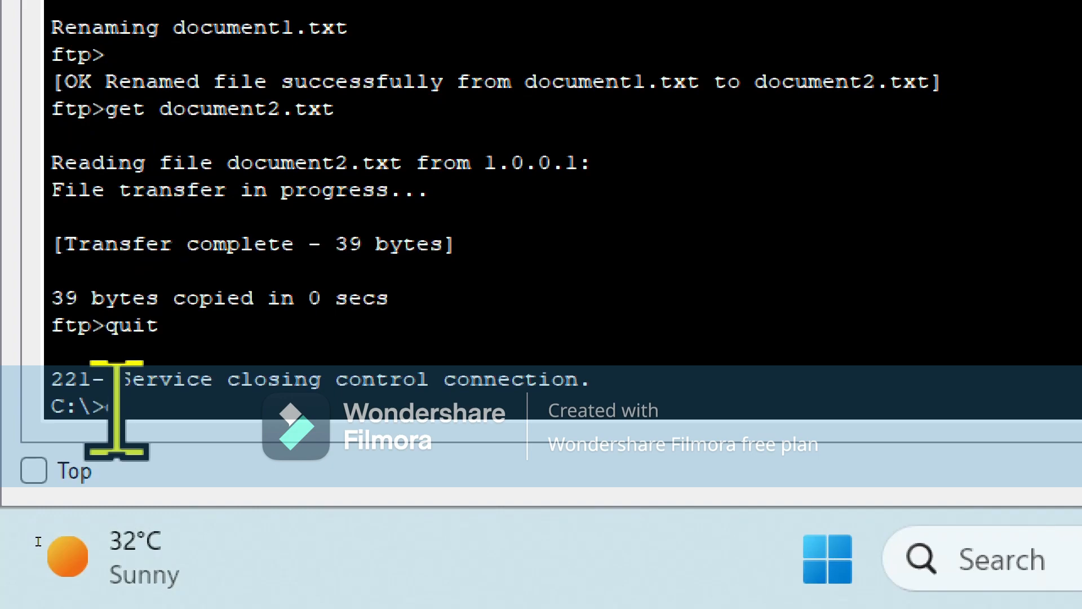
Step: Run dir on PC0 and highlight document2.txt (39 bytes) beside document1.txt and sampleFile.txt
type("r")
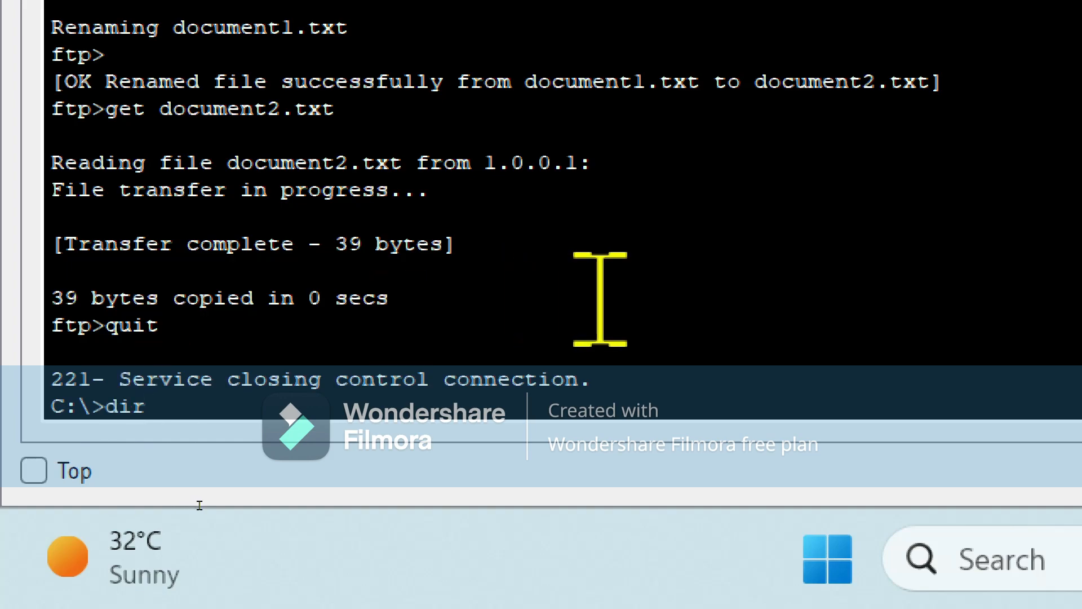
key("Return")
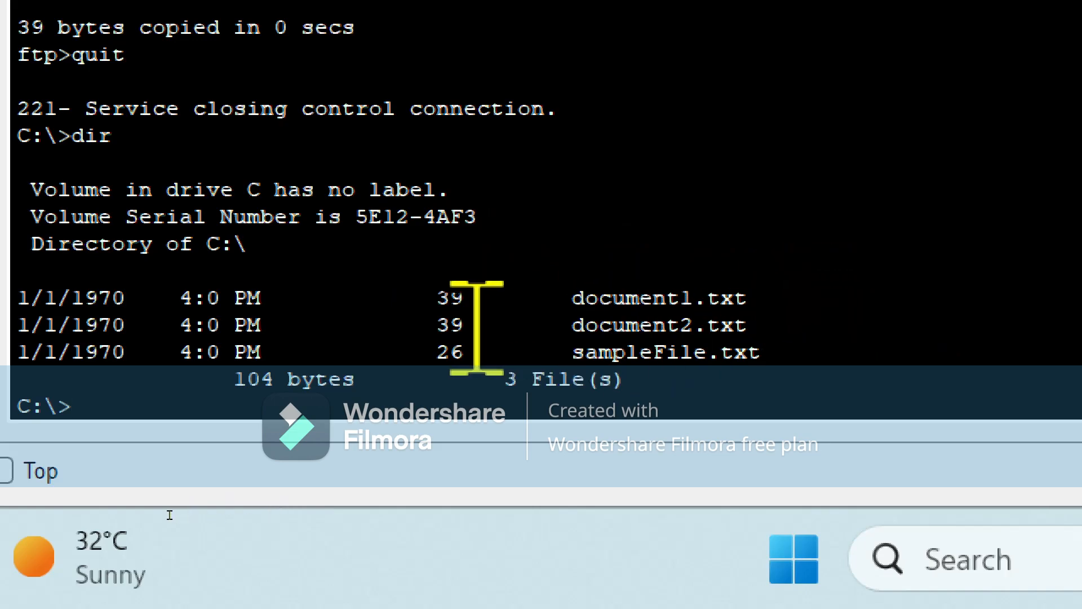
left_click_drag(573, 325, 796, 336)
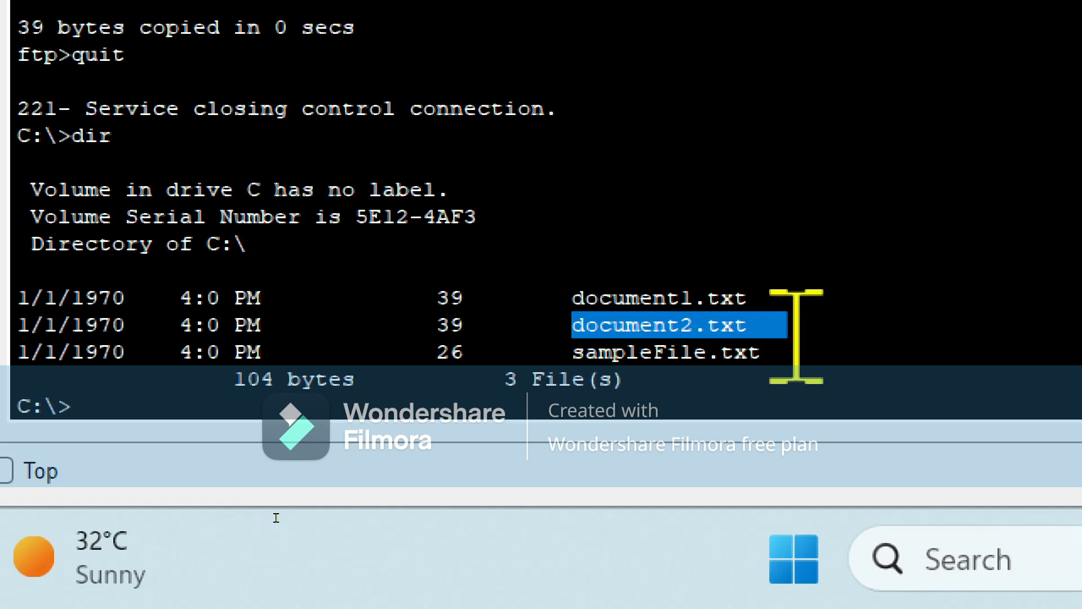
key("super+minus")
key("super+minus")
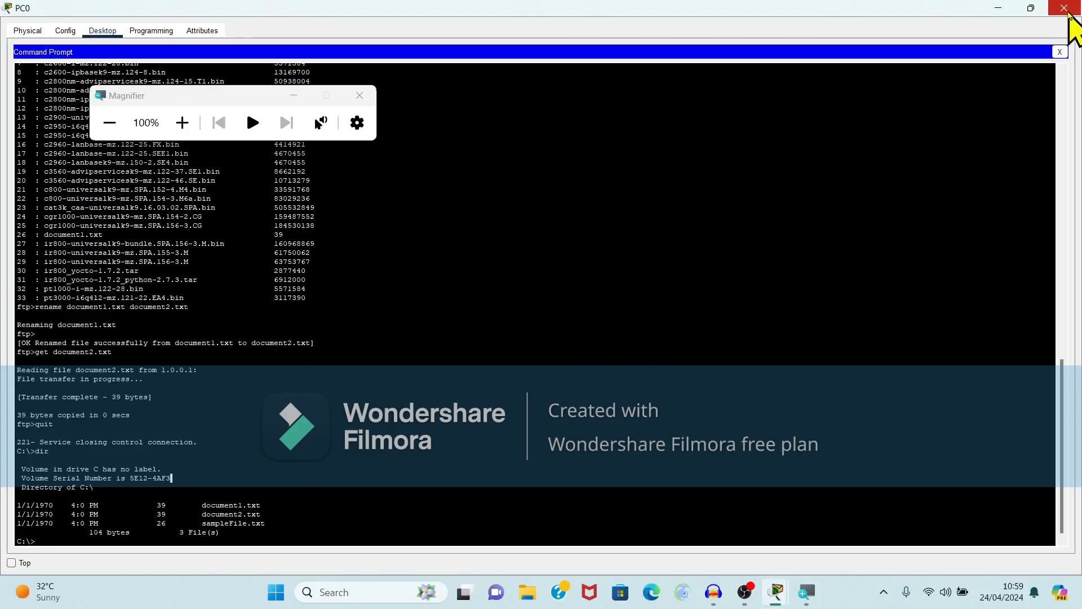
Step: Close PC0's window and open the Command Prompt on PC1's Desktop
left_click(1065, 9)
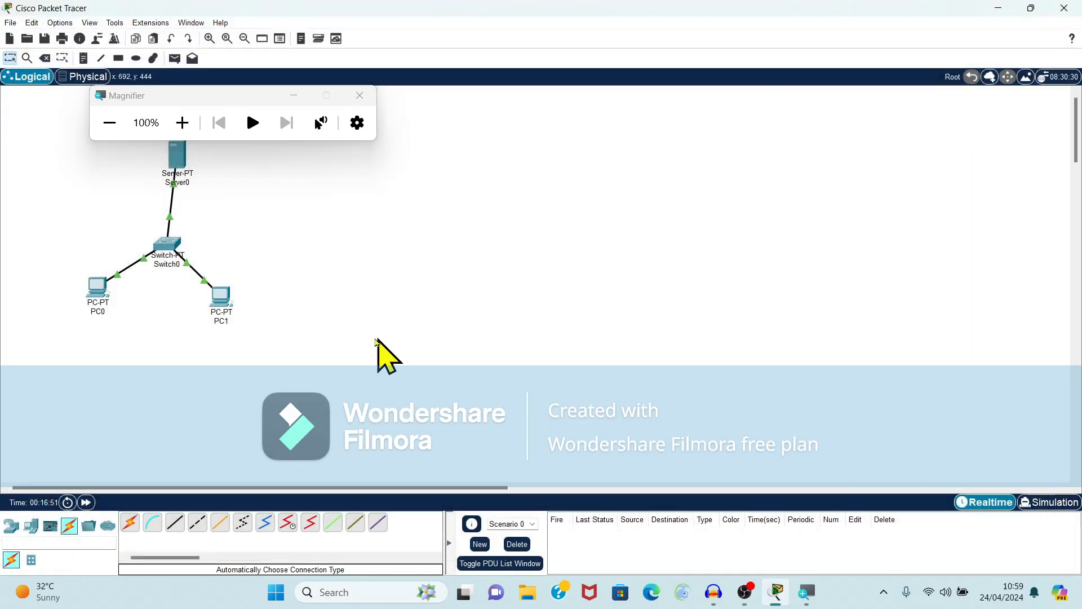
left_click(222, 296)
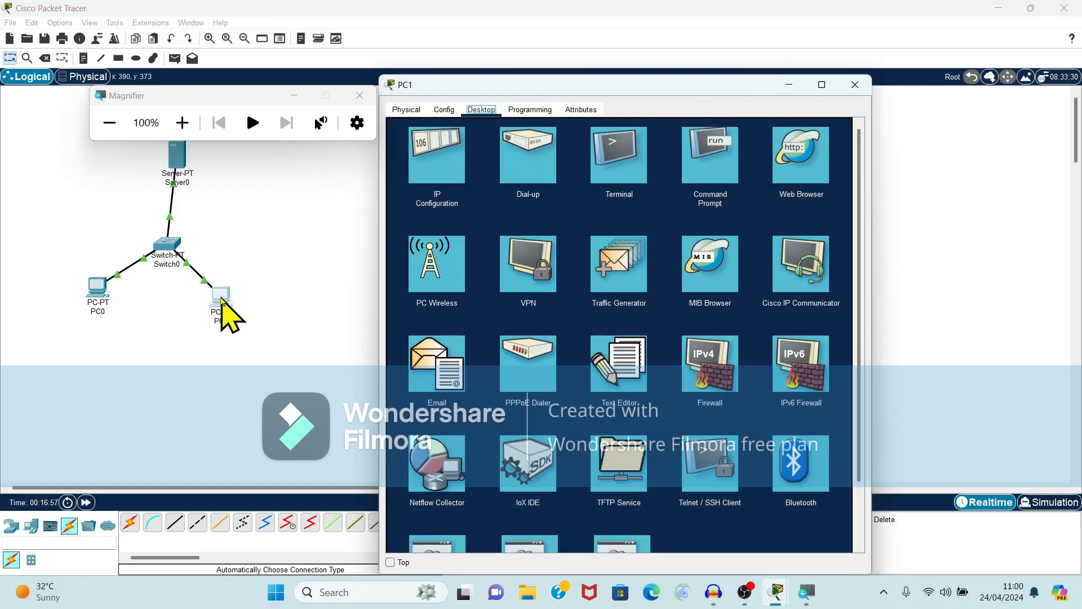
left_click(711, 151)
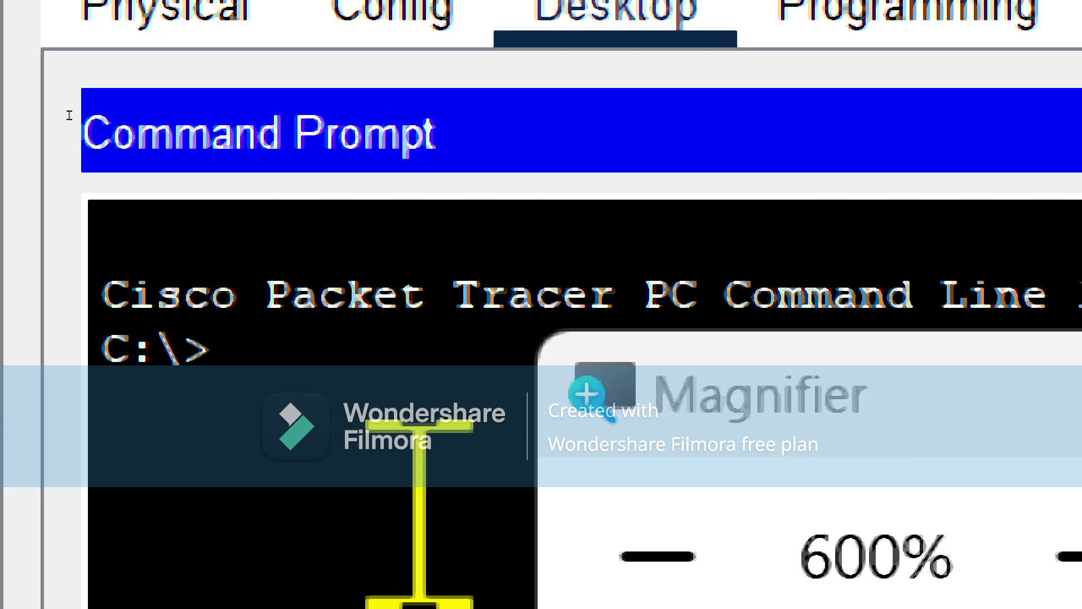
Step: Log PC1 in to ftp 1.0.0.1 with the FTP username and password, then list the server's files
type("fy")
key("BackSpace")
type("tp 1")
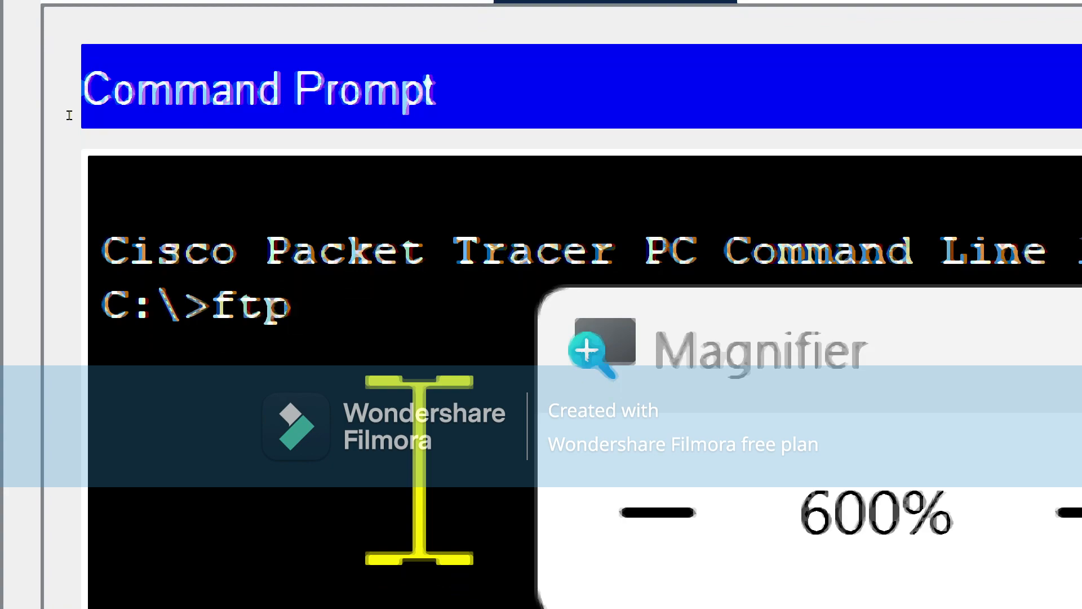
type(".0.0.1")
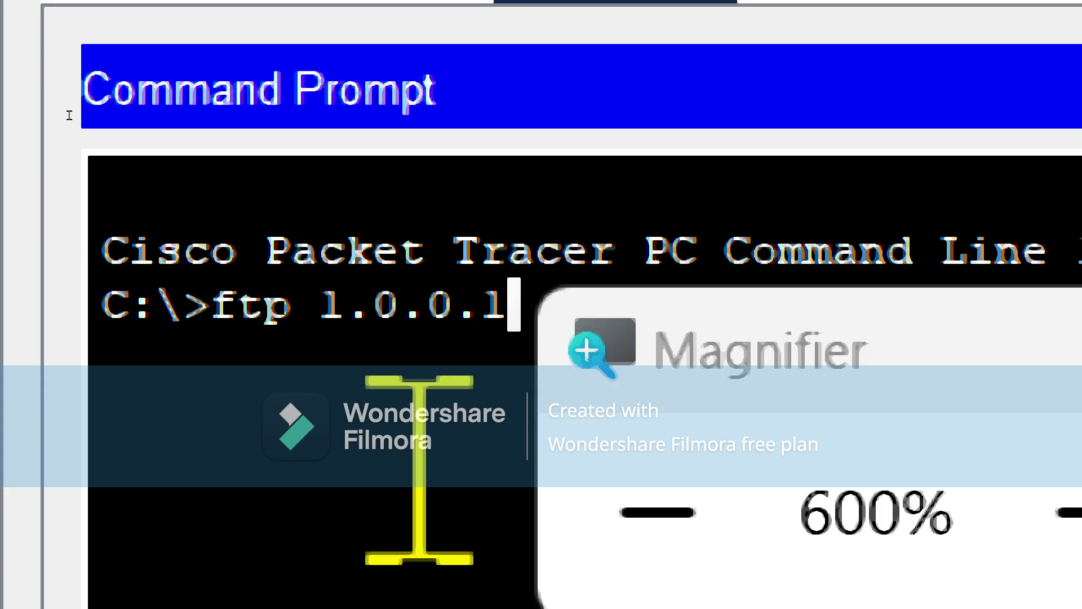
key("Return")
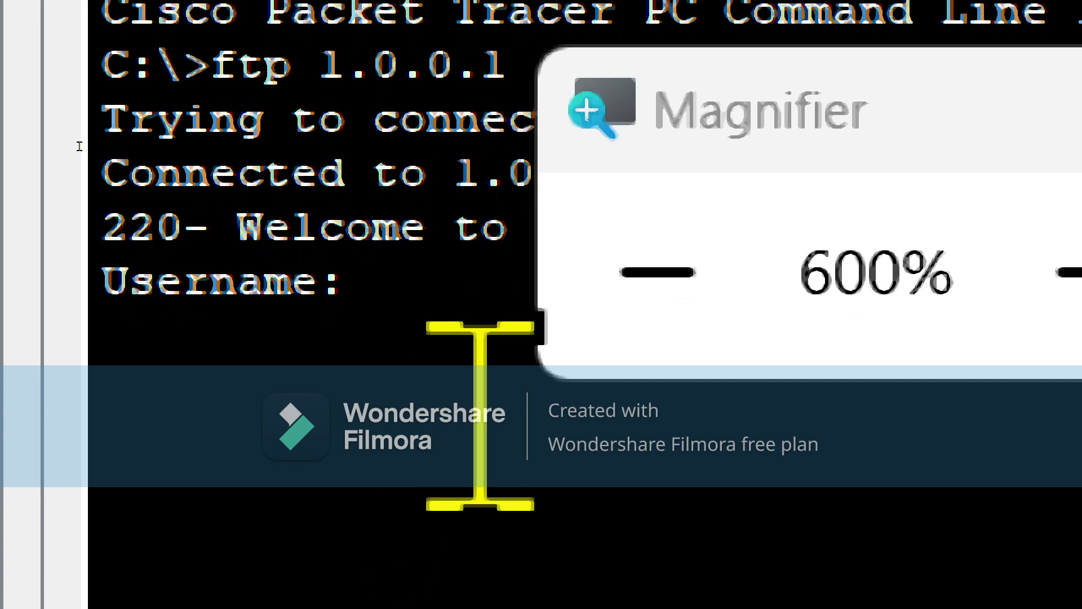
type("Tina")
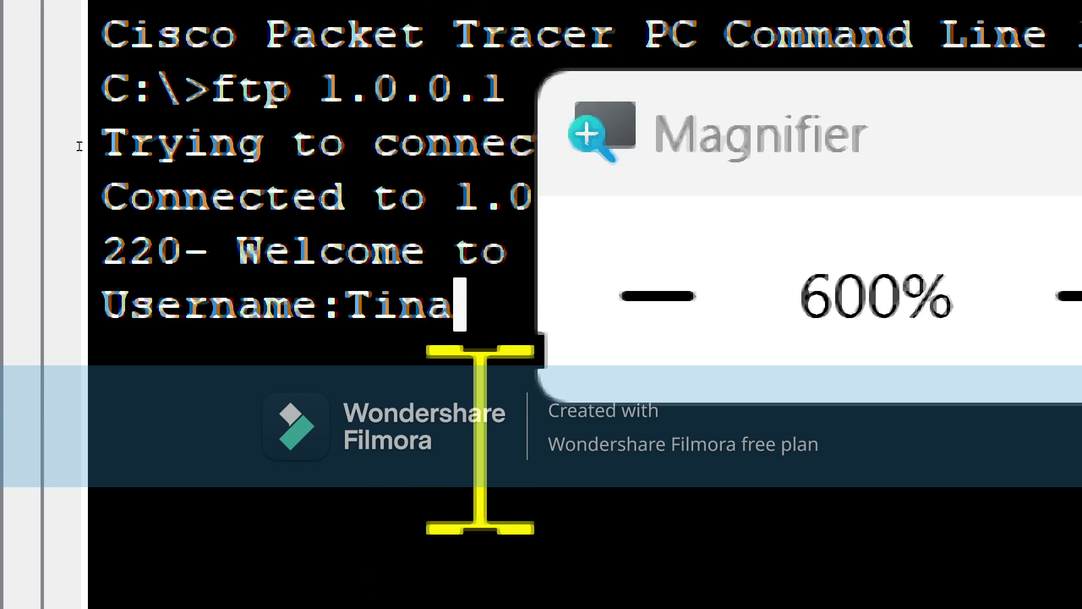
key("Return")
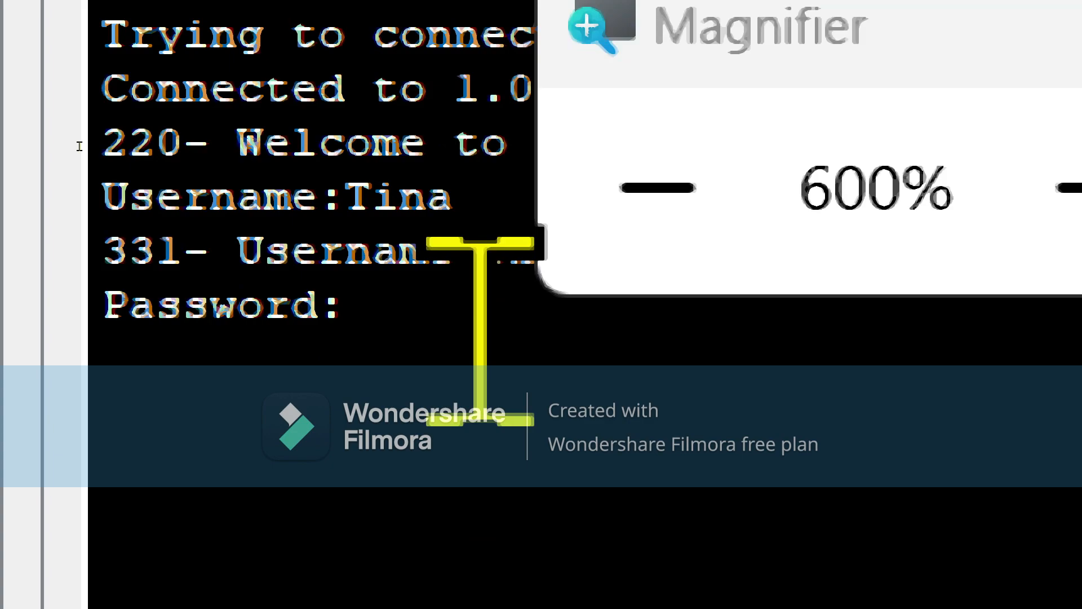
key("Return")
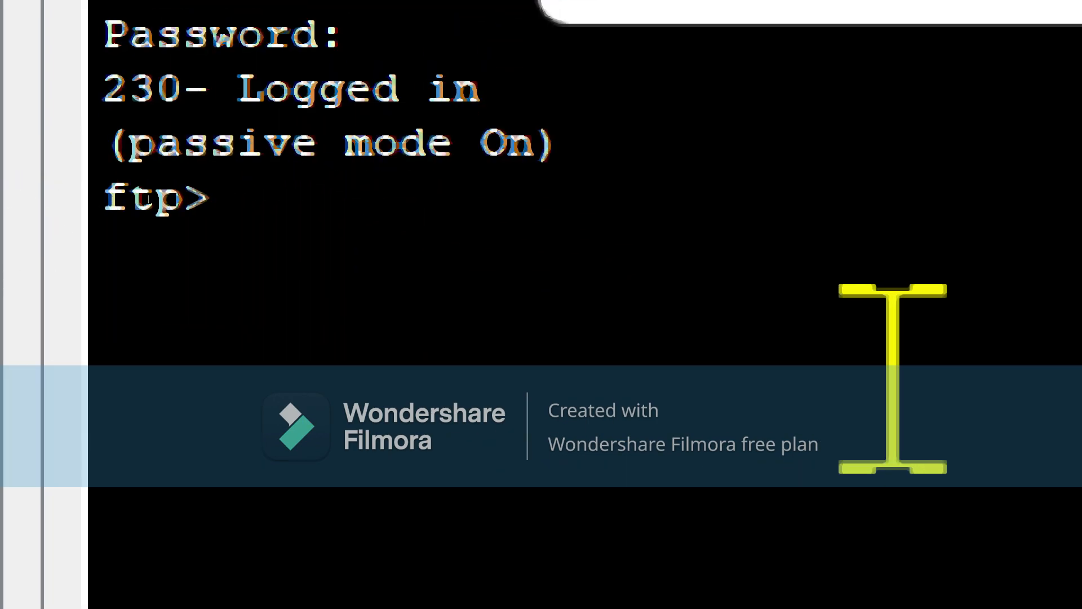
type("dir")
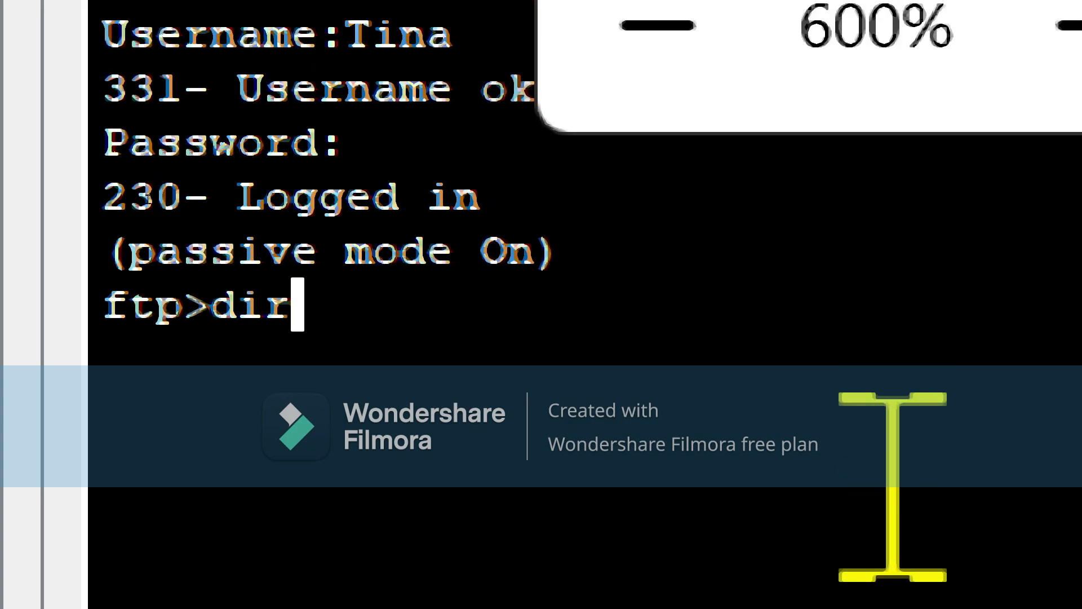
key("Return")
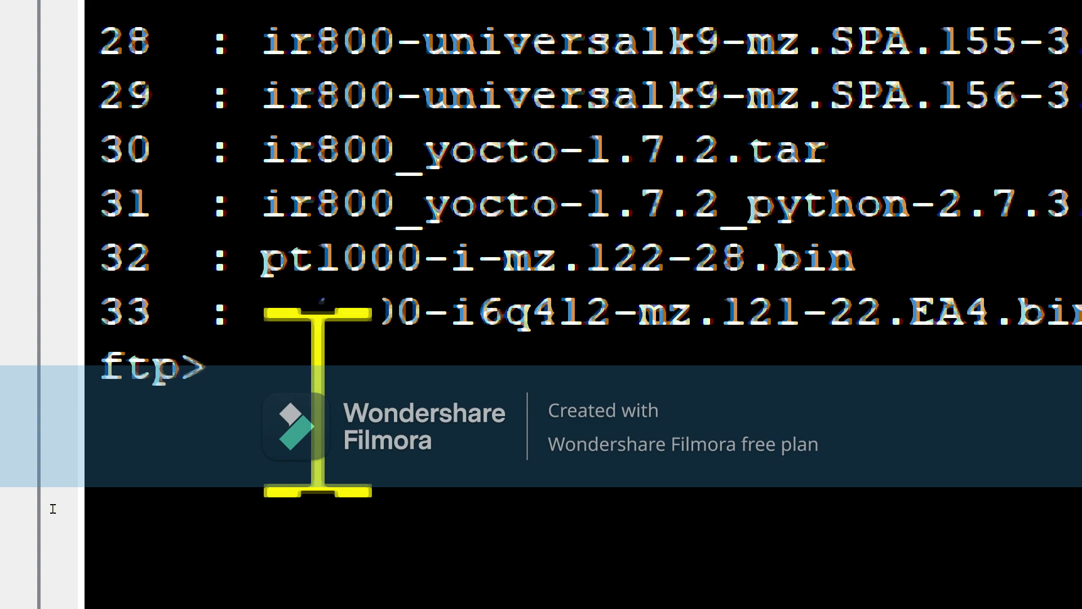
Step: Download document2.txt from the FTP server to PC1 with a get command
type("get")
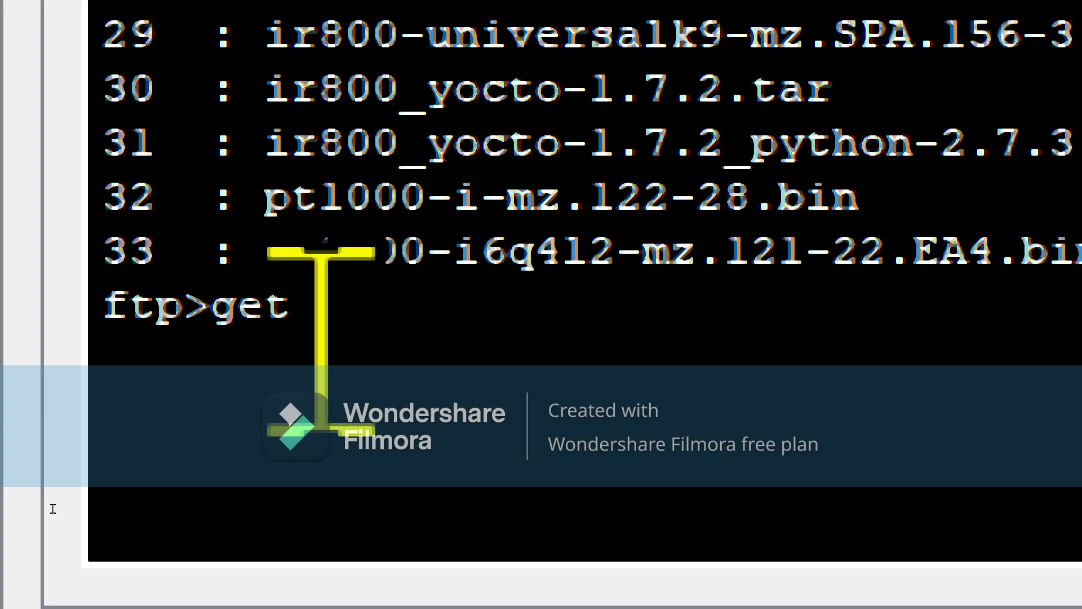
type(" loc")
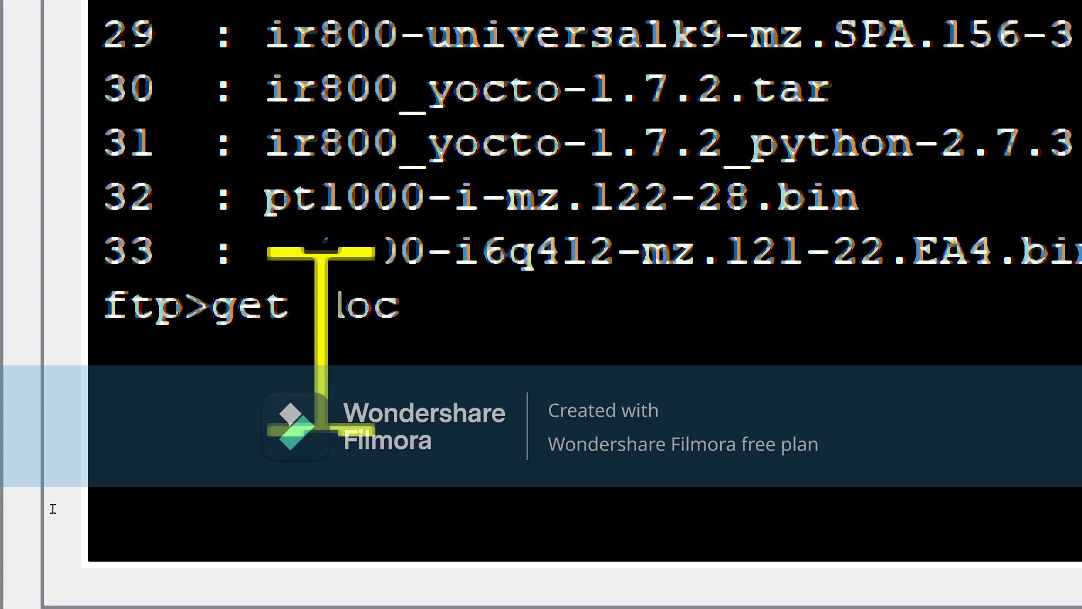
type("ument2")
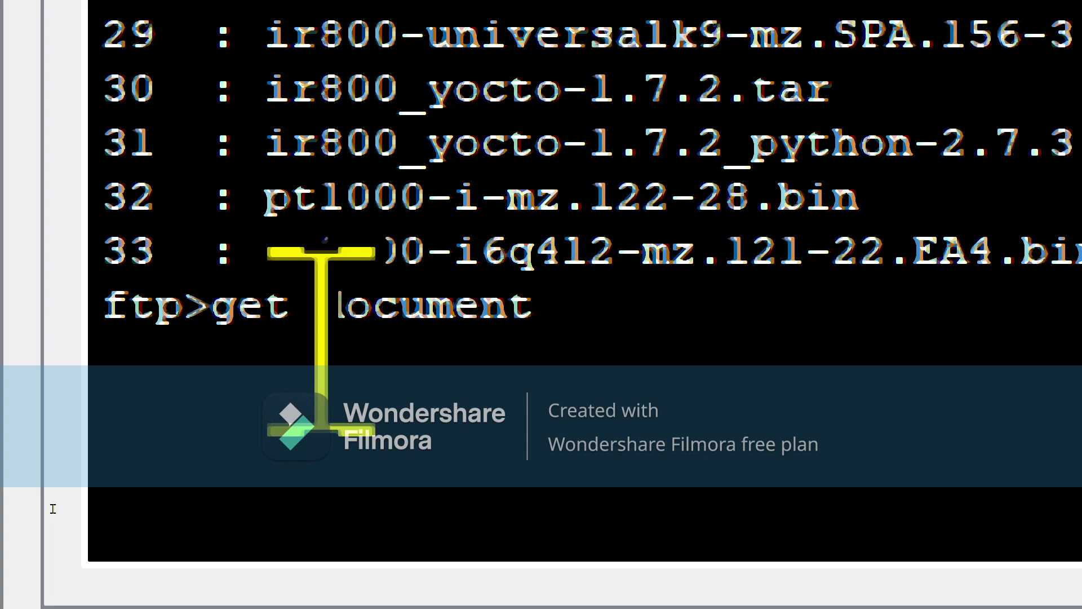
type(".tx")
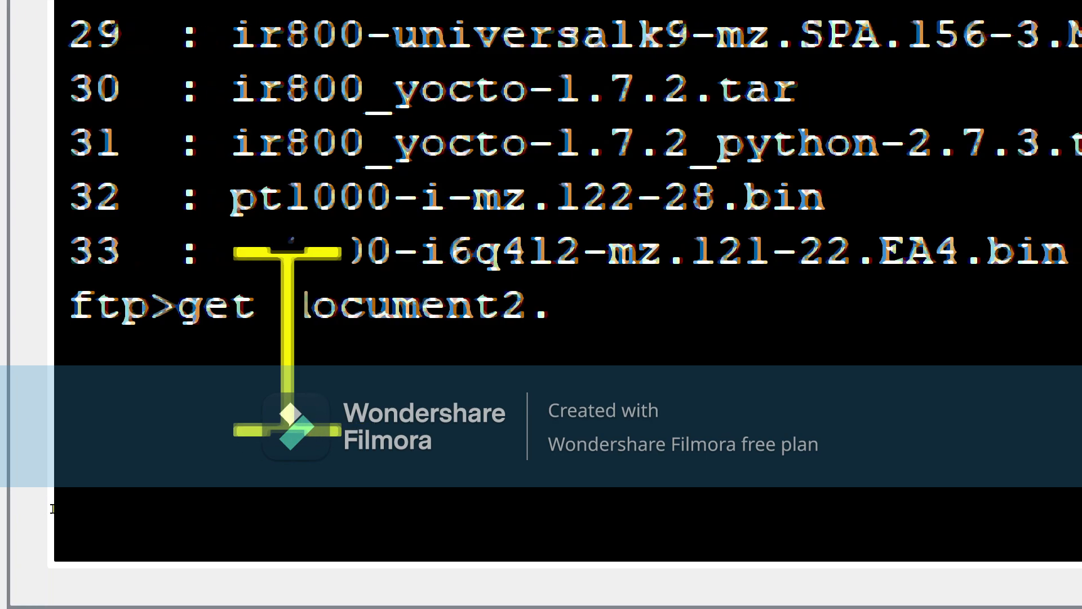
type("t")
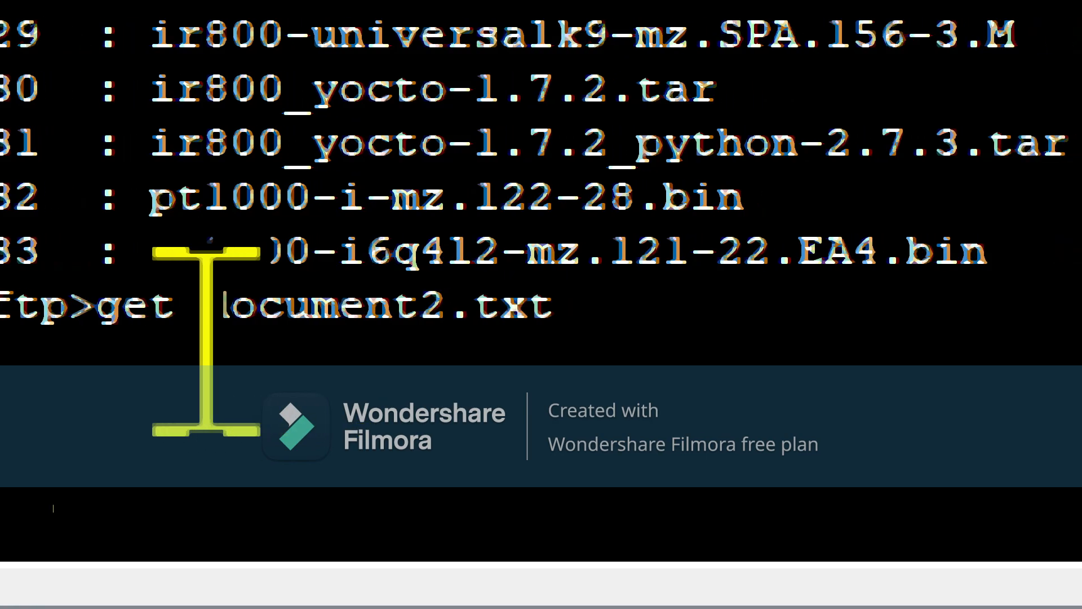
key("Return")
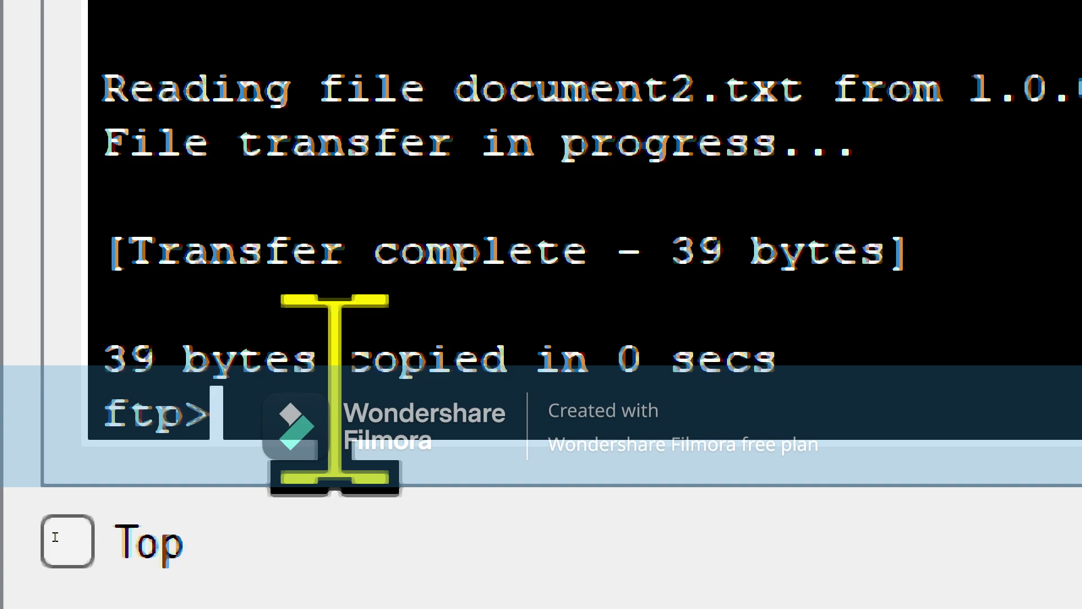
Step: Quit PC1's FTP session, list local files showing document2.txt, and close PC1's window
type("qui")
type("t")
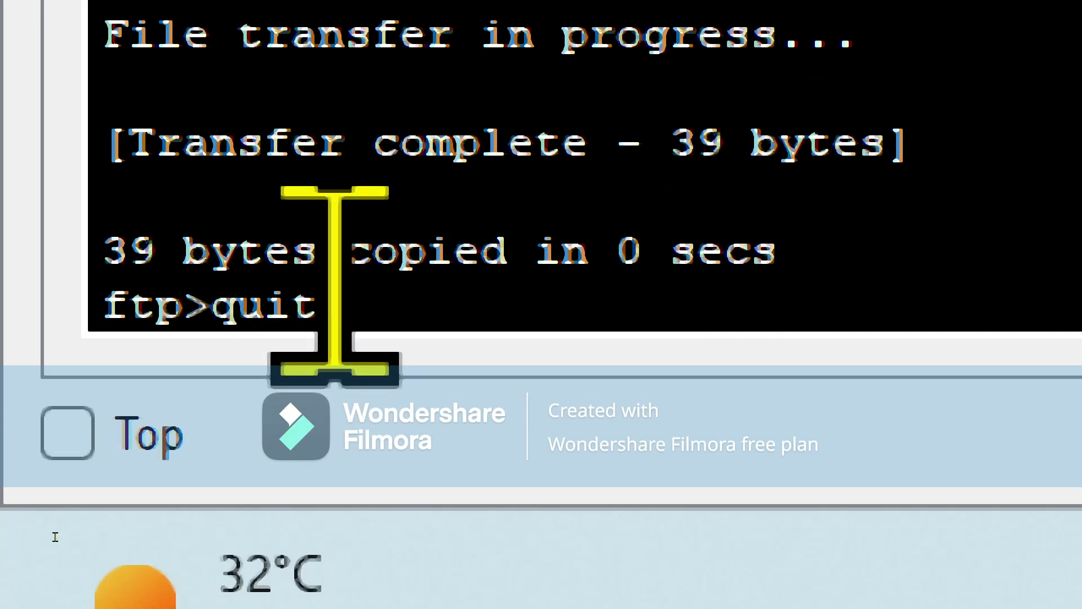
key("Return")
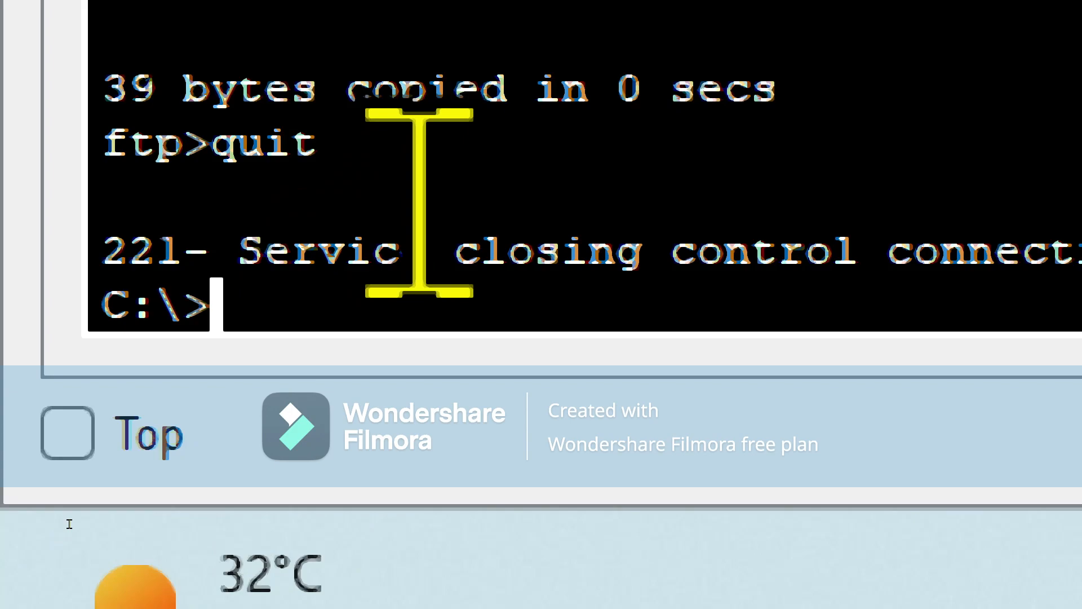
type("dir")
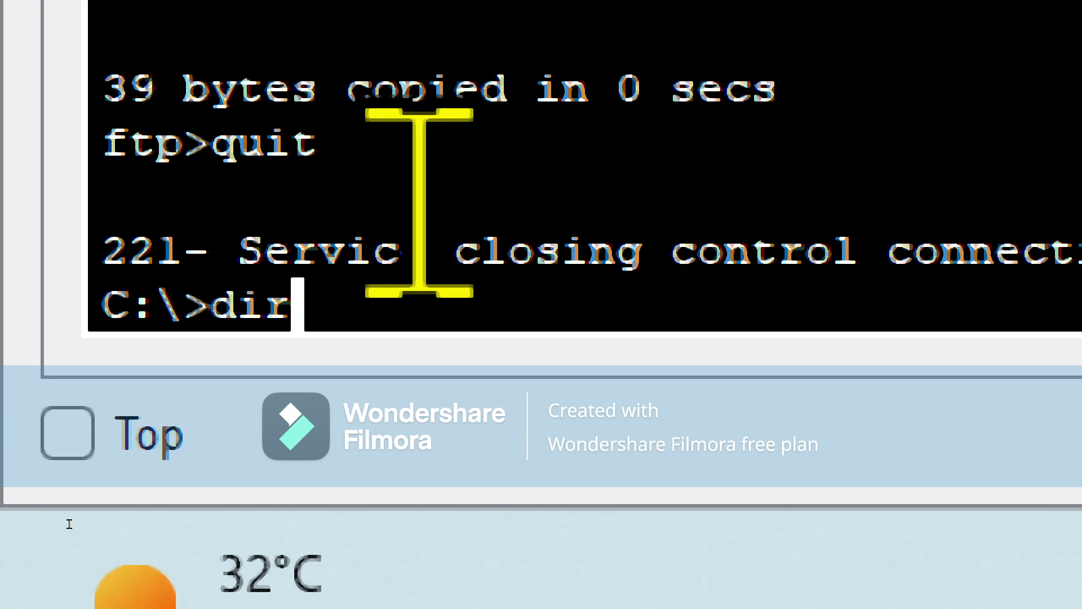
key("Return")
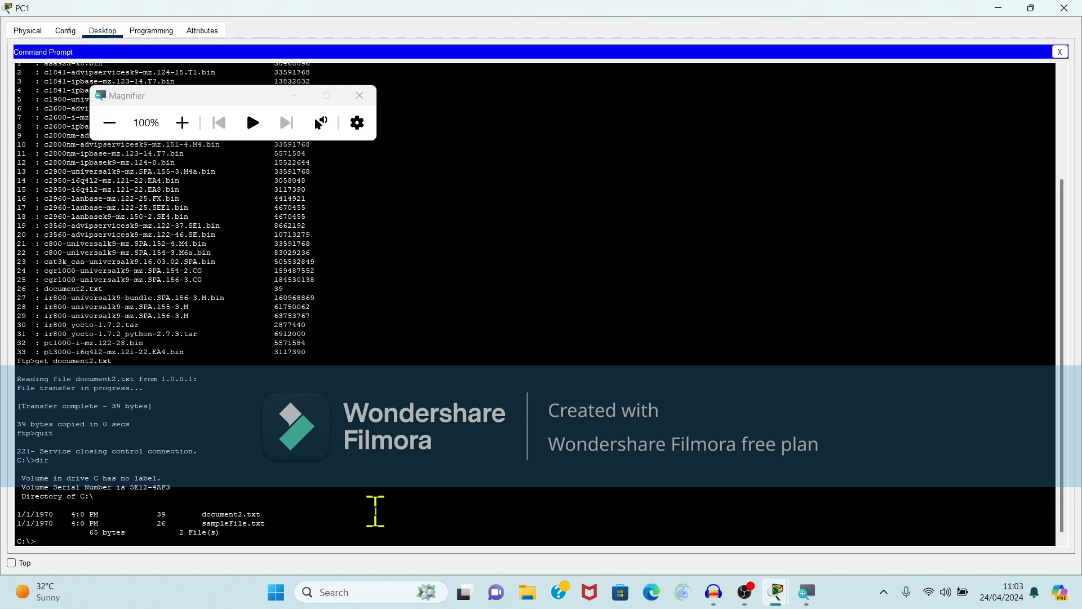
left_click(1064, 8)
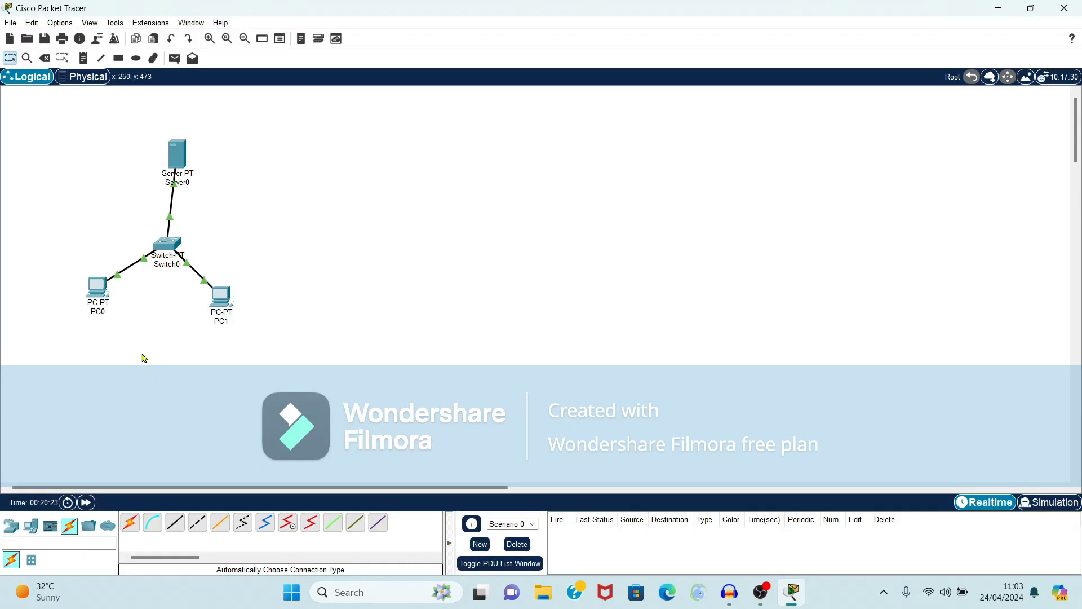